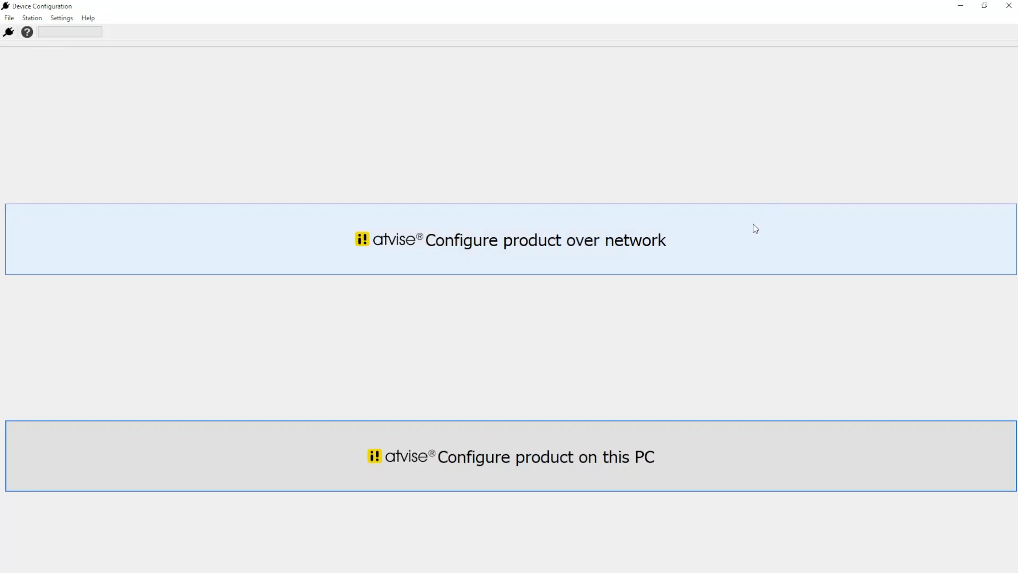
- Open the configuration of the easYview station over the network
click(731, 236)
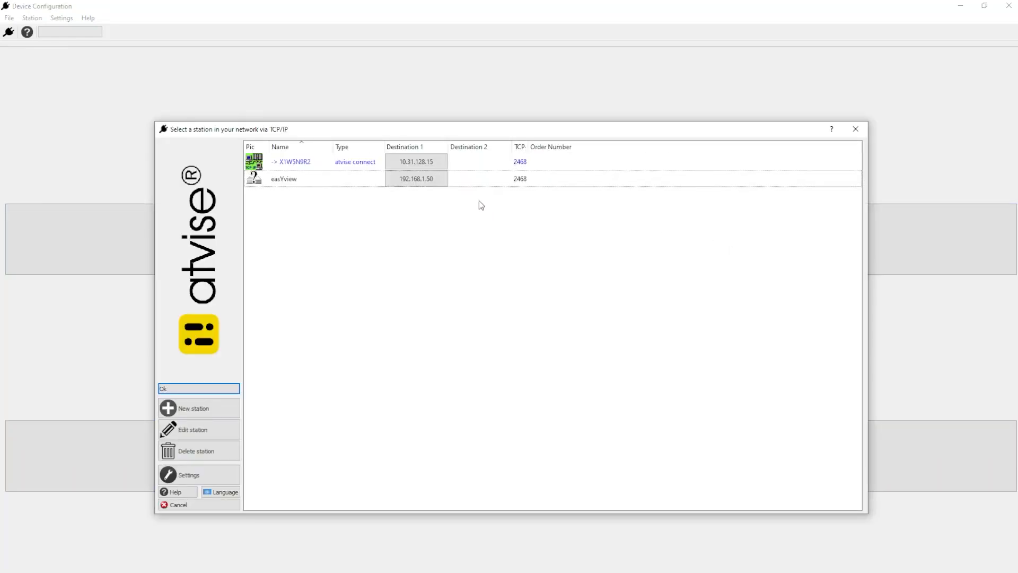
click(357, 182)
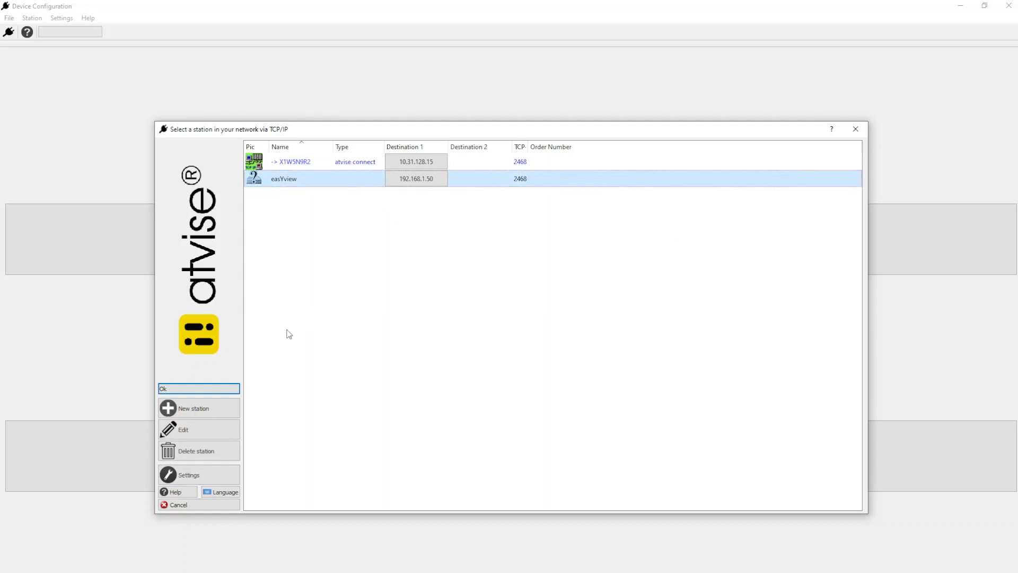
click(230, 390)
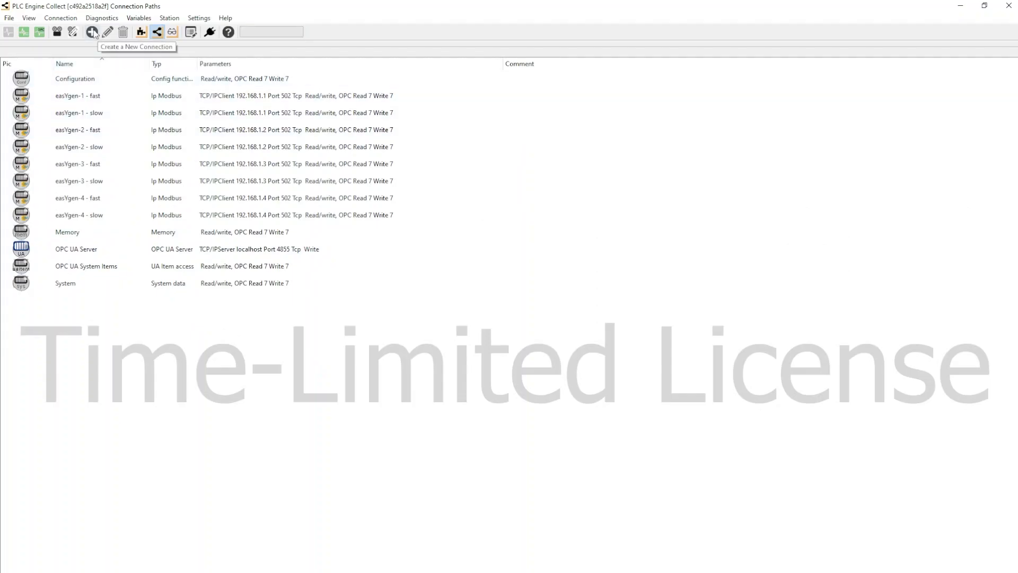
- Create a new active data request connection with PLC access named LS6
click(92, 32)
click(466, 263)
key(BackSpace)
key(BackSpace)
key(BackSpace)
key(BackSpace)
key(BackSpace)
key(BackSpace)
key(BackSpace)
key(BackSpace)
key(BackSpace)
key(BackSpace)
key(BackSpace)
key(BackSpace)
key(BackSpace)
key(BackSpace)
text(LS6)
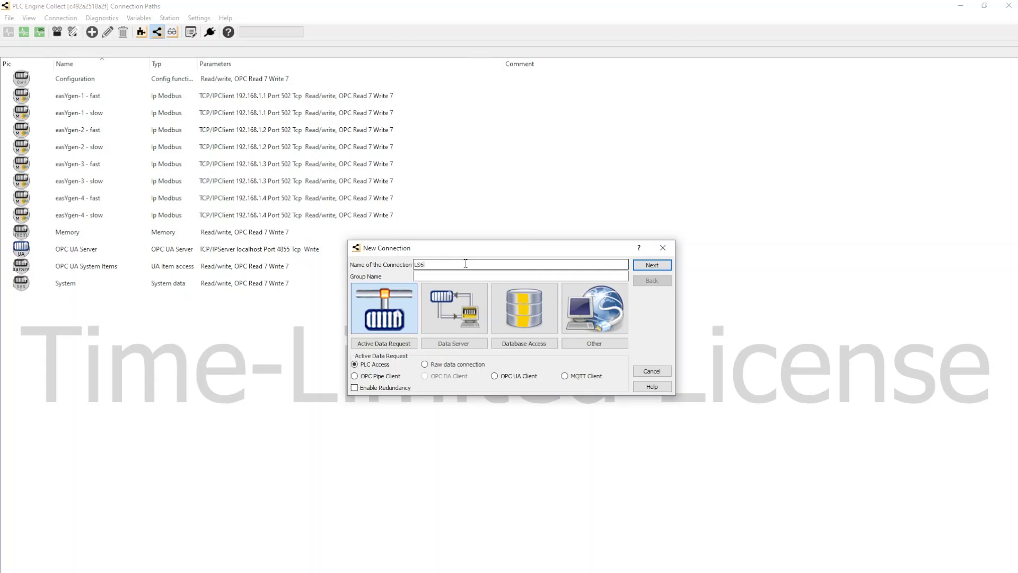
click(641, 266)
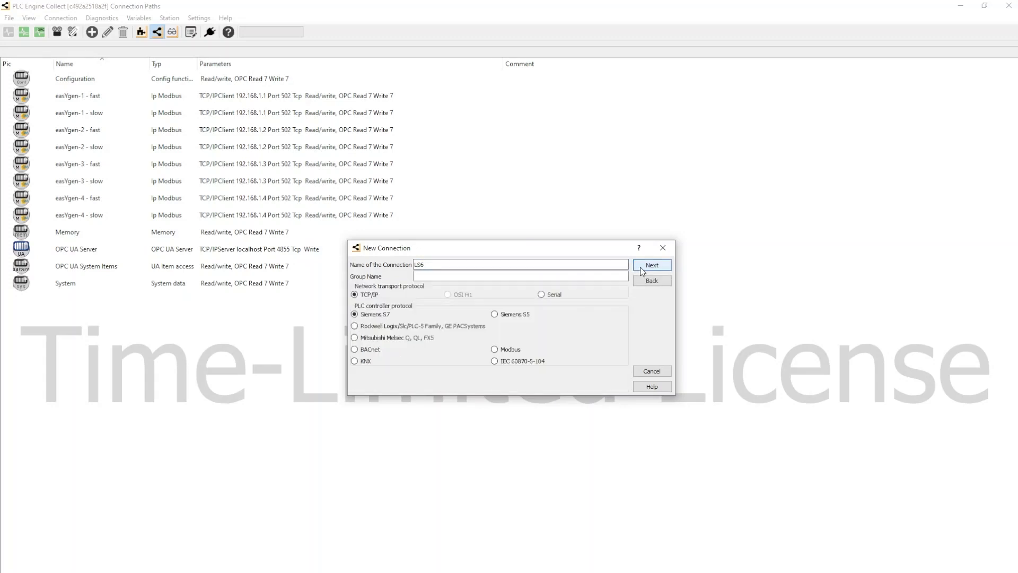
- Choose Modbus over TCP/IP as the protocol and set the destination IP address to 192.168.1.34
click(494, 349)
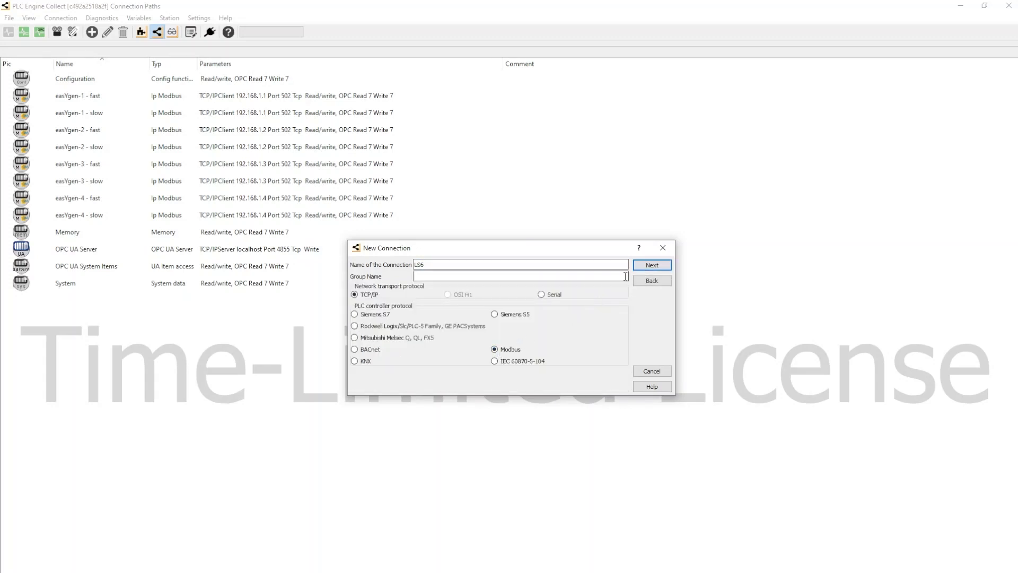
click(640, 265)
click(459, 300)
key(BackSpace)
key(BackSpace)
key(BackSpace)
key(BackSpace)
key(BackSpace)
key(BackSpace)
key(BackSpace)
text(192.168.1.34)
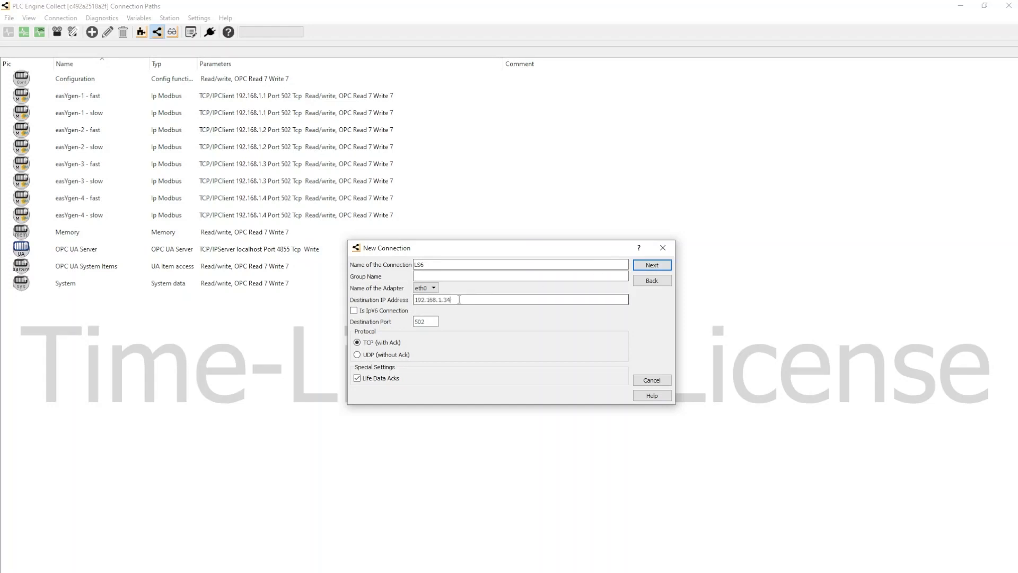
- Set the slave address to 33 and save the LS6 connection
click(641, 266)
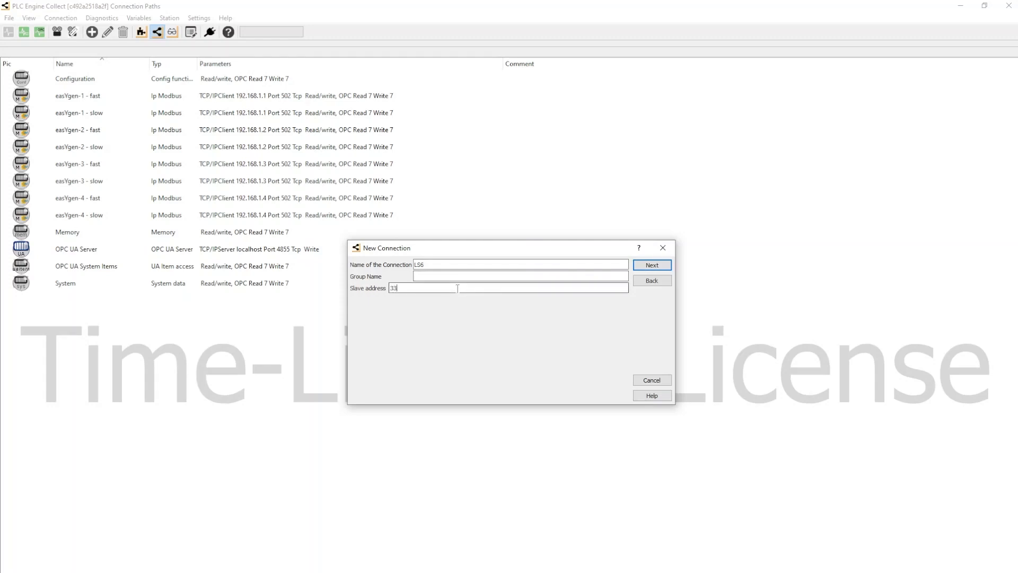
click(636, 266)
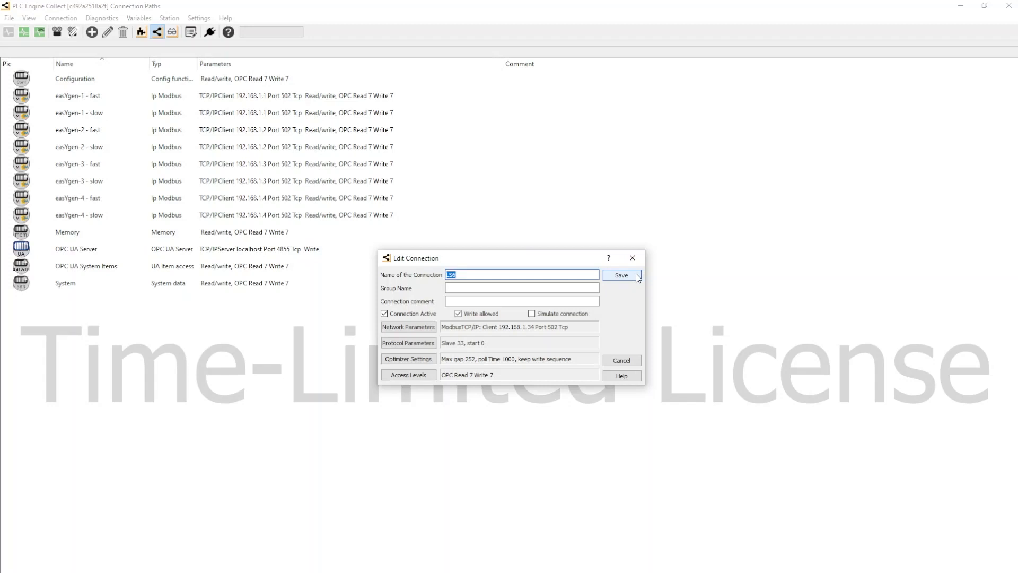
click(636, 275)
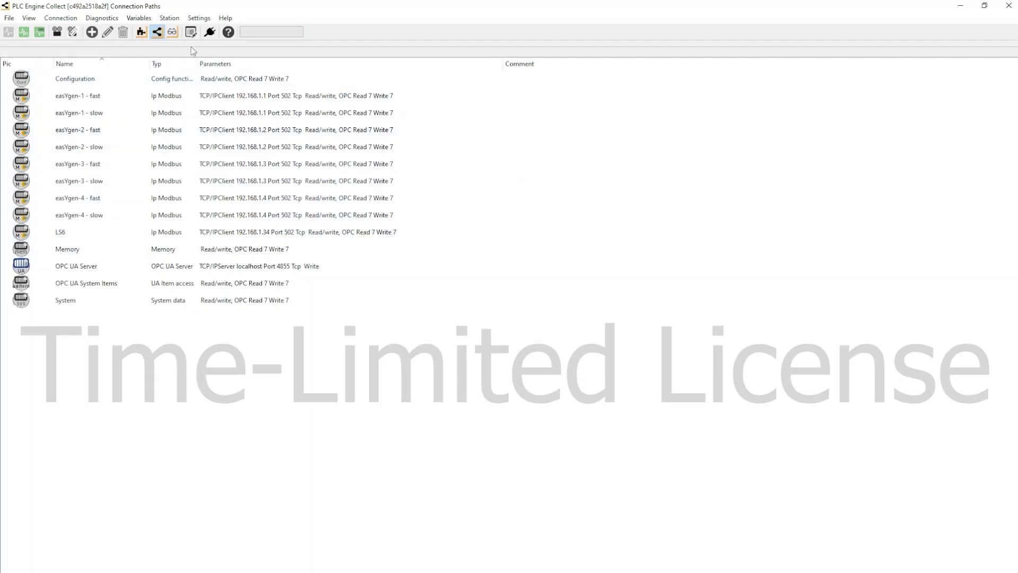
- Look up the Modbus item syntax table in the help and close the help
click(225, 18)
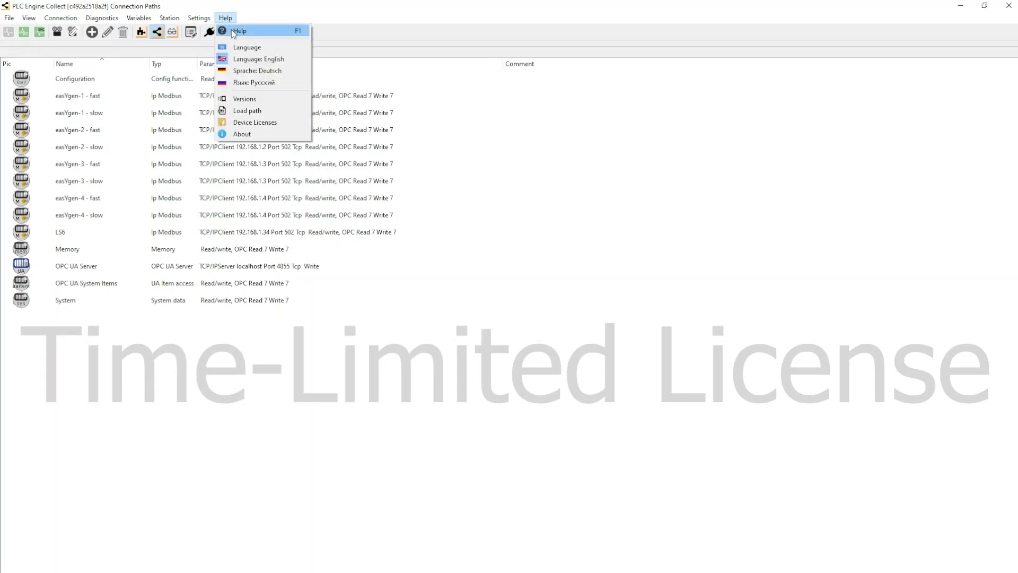
click(231, 30)
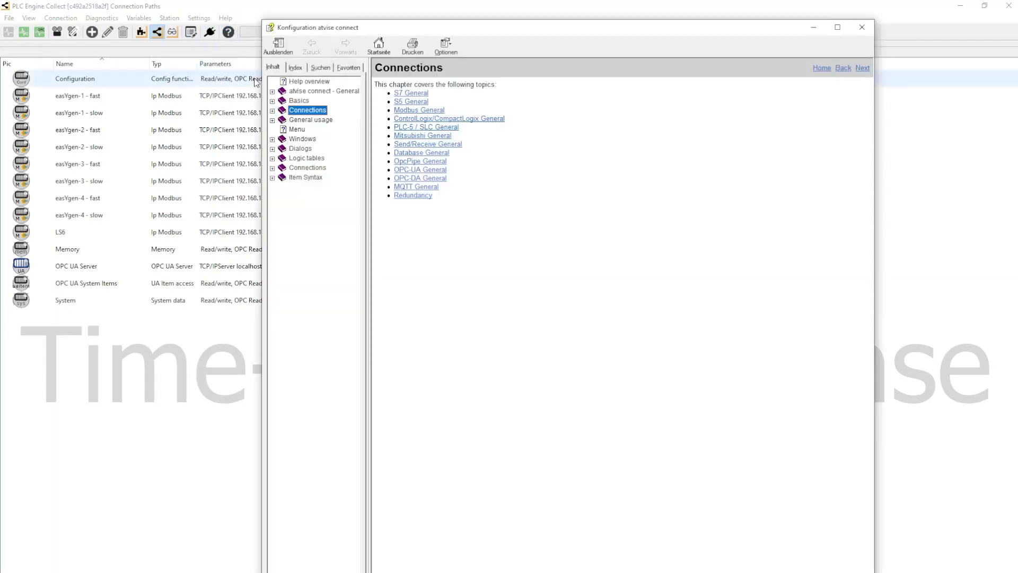
click(272, 178)
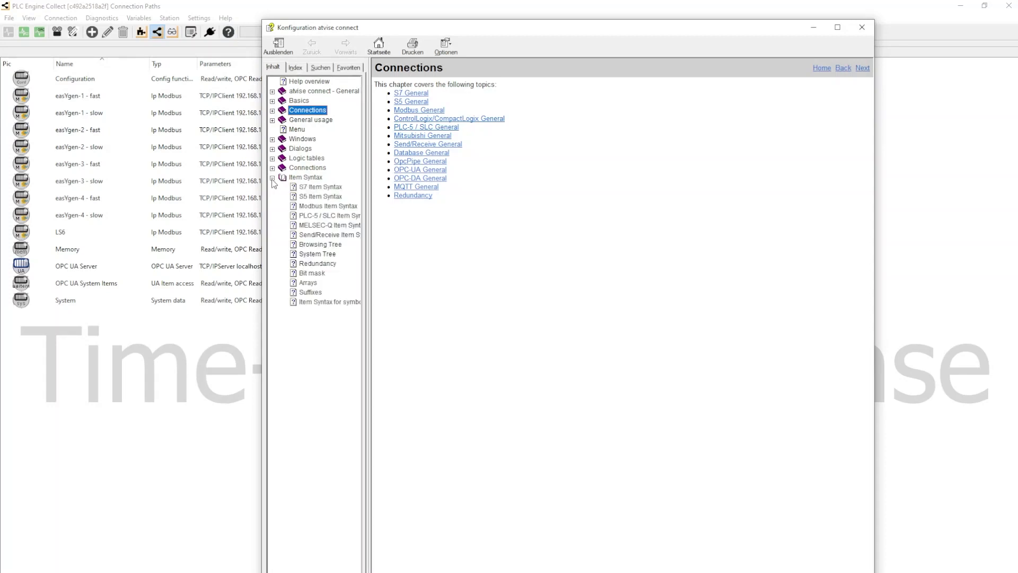
click(309, 207)
scroll(508, 243, down, 10)
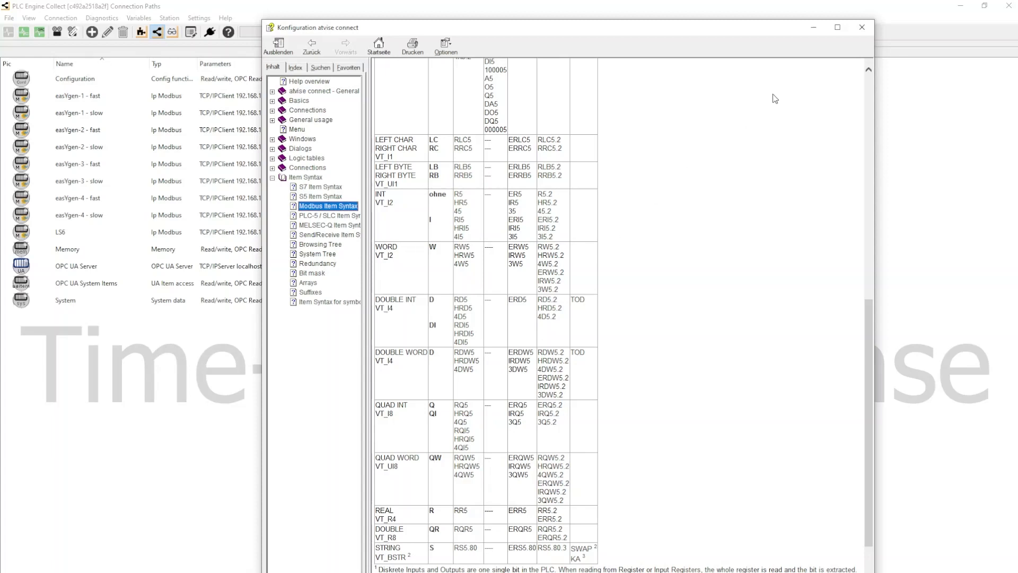
click(863, 29)
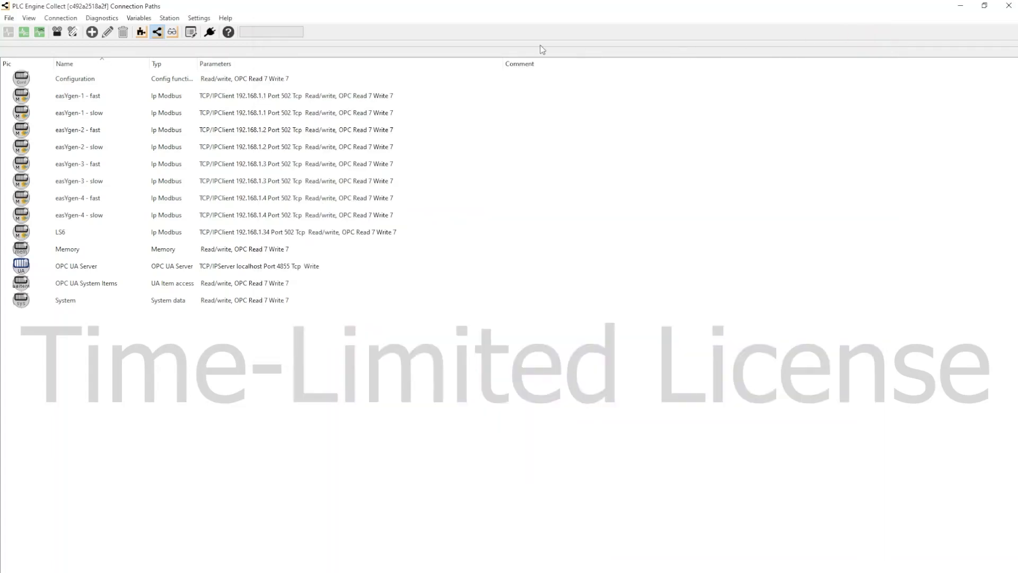
- Add a symbol named ControlBits1 with its item syntax to the LS6 connection and close the symbol list
click(191, 32)
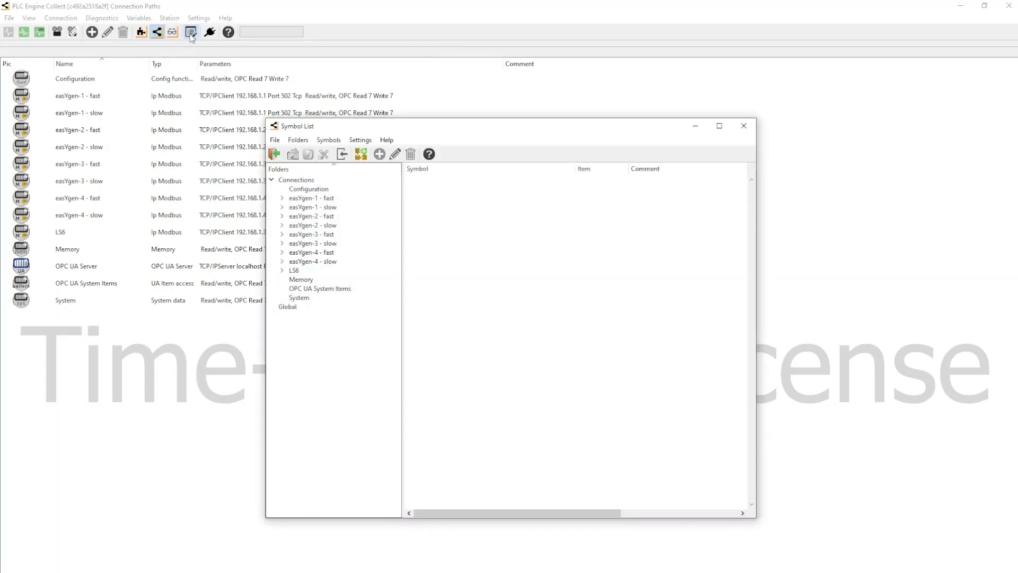
click(294, 271)
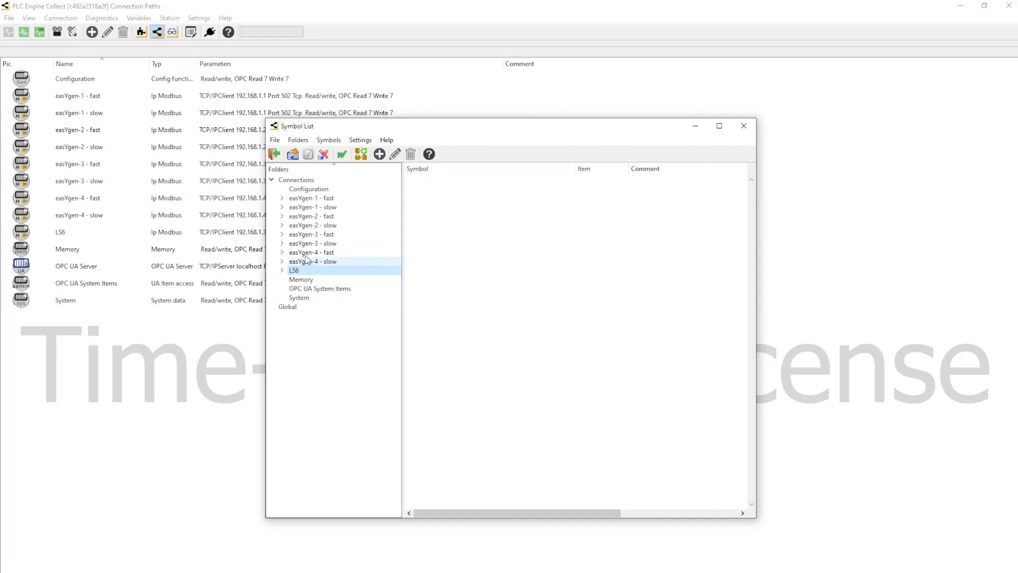
click(379, 154)
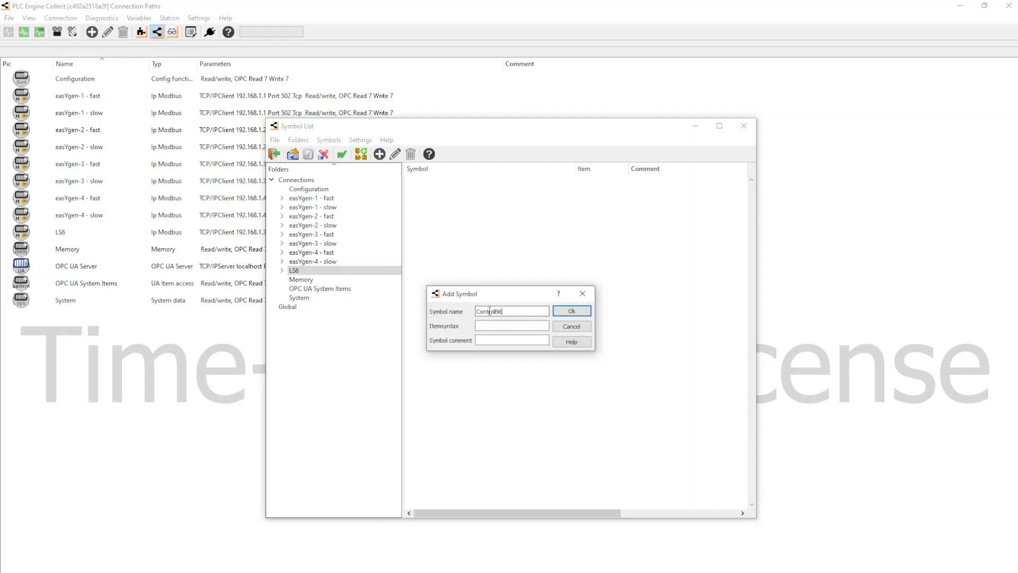
click(488, 326)
click(563, 314)
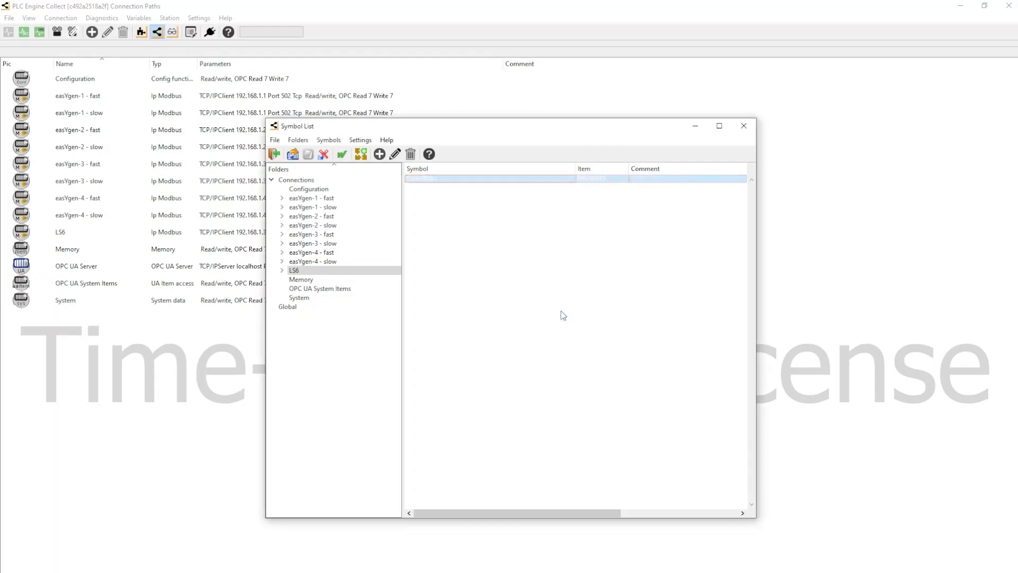
click(274, 153)
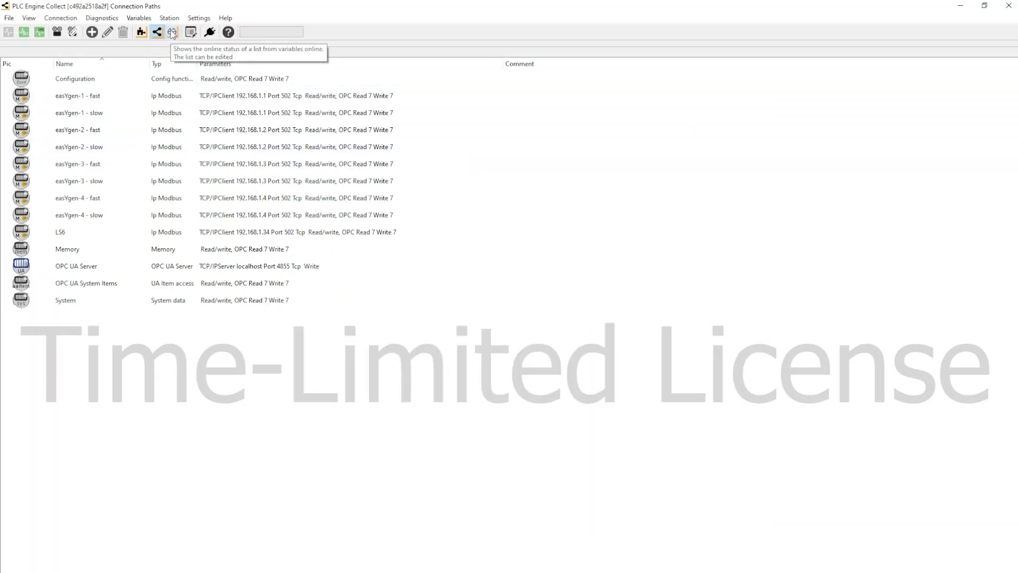
- Check the online value of LS6.ControlBits1 in a new variable table, and return to the connection paths without saving the table
click(172, 34)
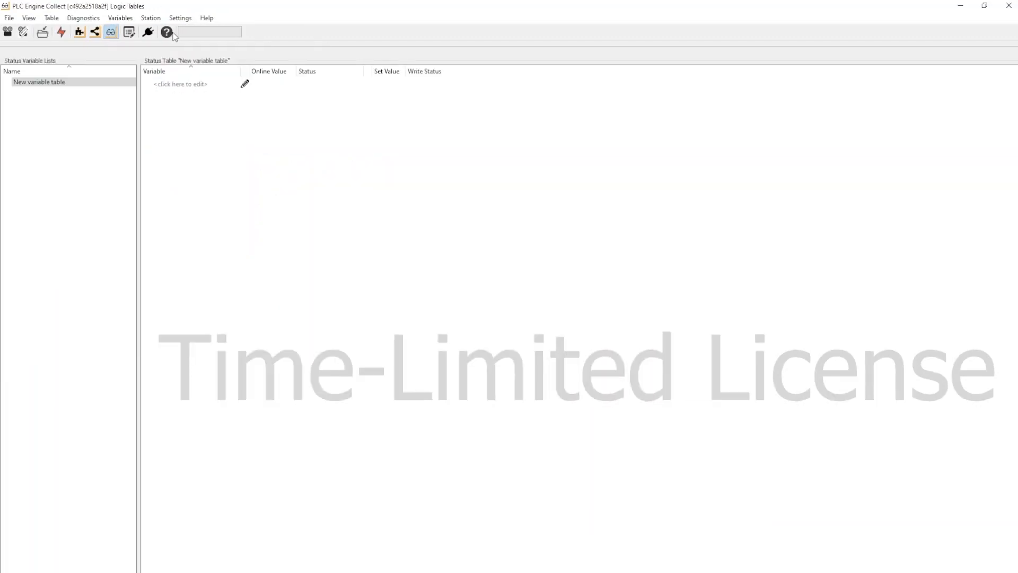
click(245, 85)
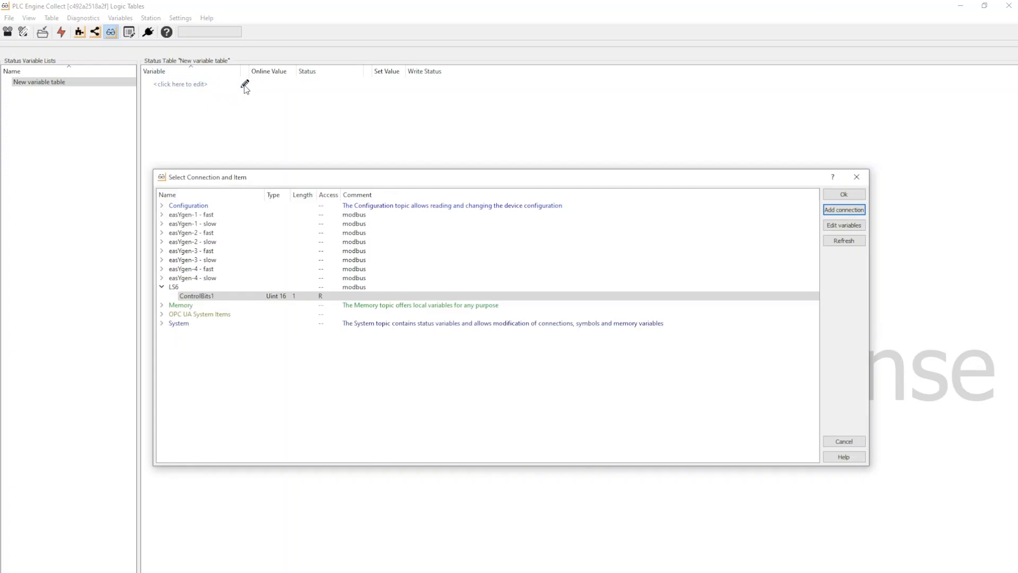
click(260, 294)
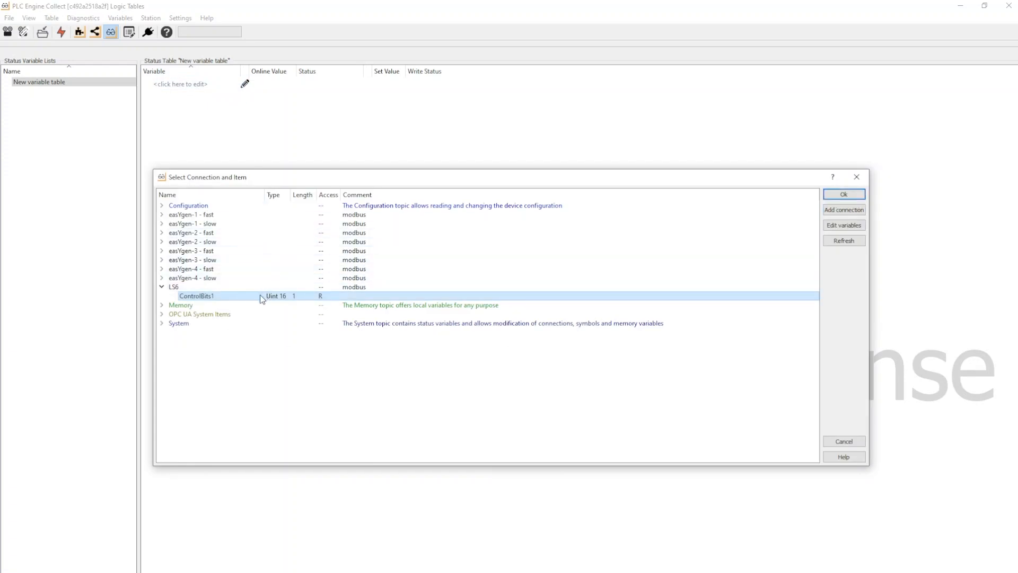
click(832, 195)
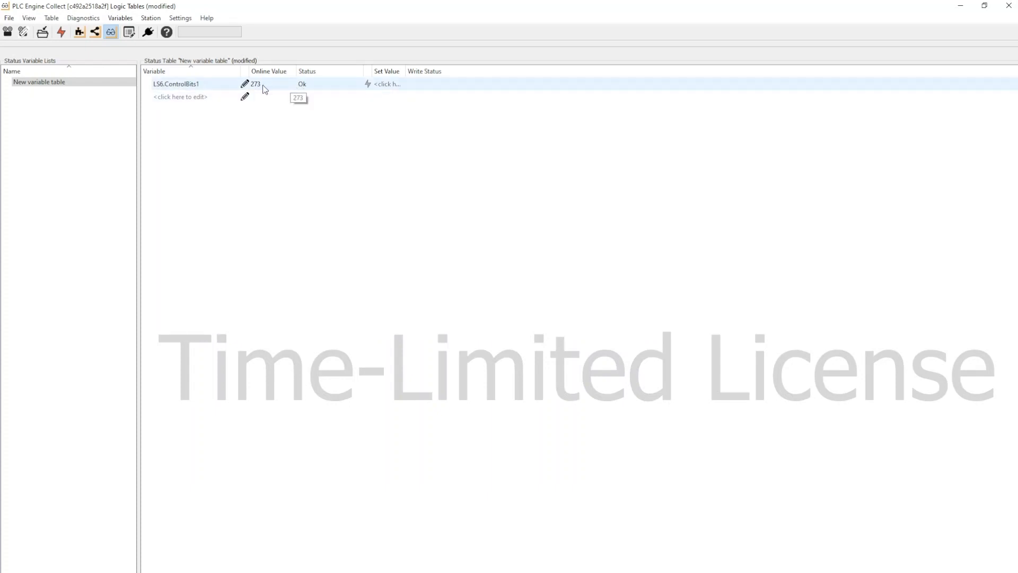
click(95, 33)
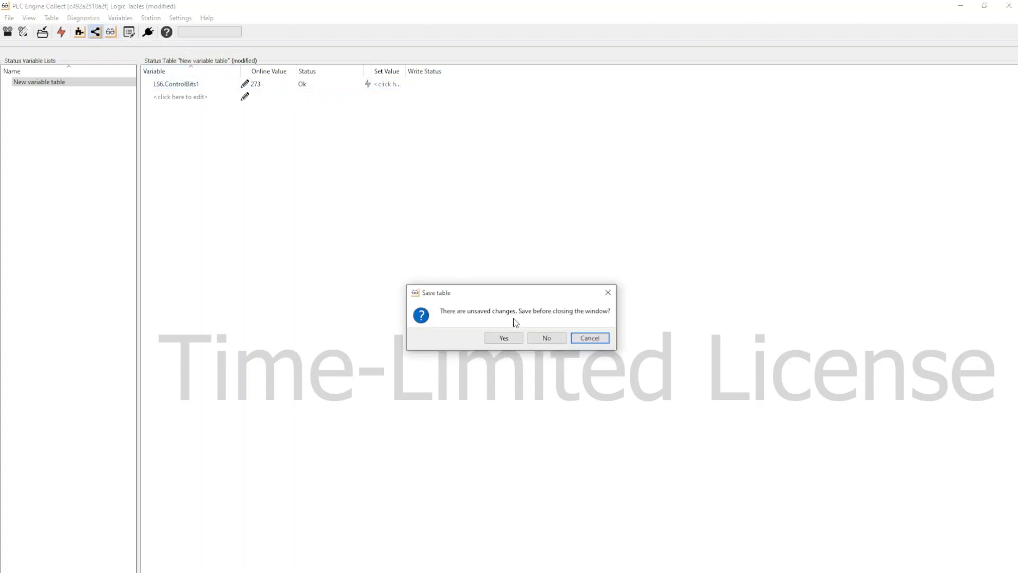
click(538, 339)
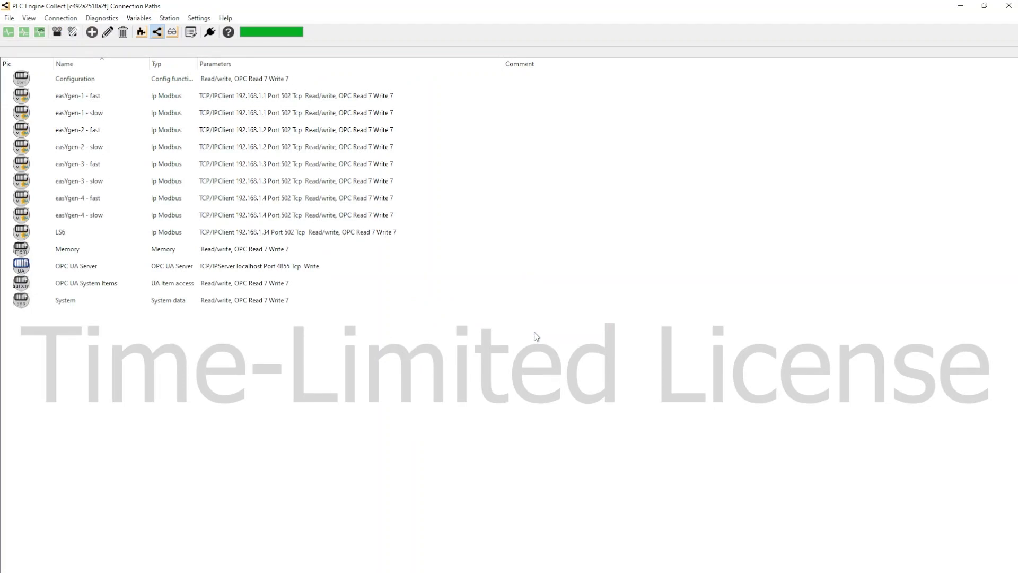
- Close the connection configuration, switch to atvise builder and connect to the server opc.tcp://192.168.1.50:4841 as user root
click(9, 18)
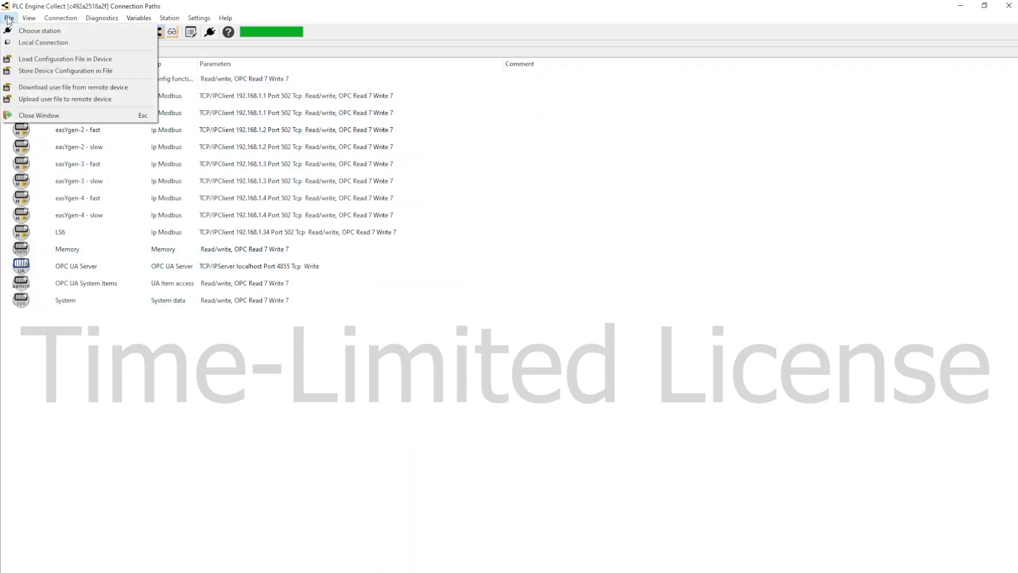
click(44, 115)
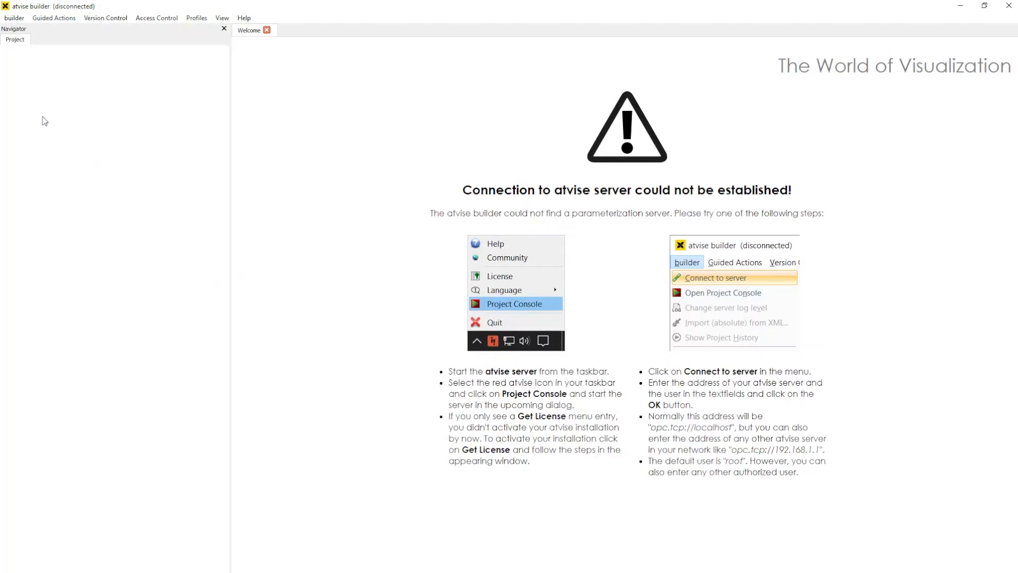
click(16, 19)
click(24, 31)
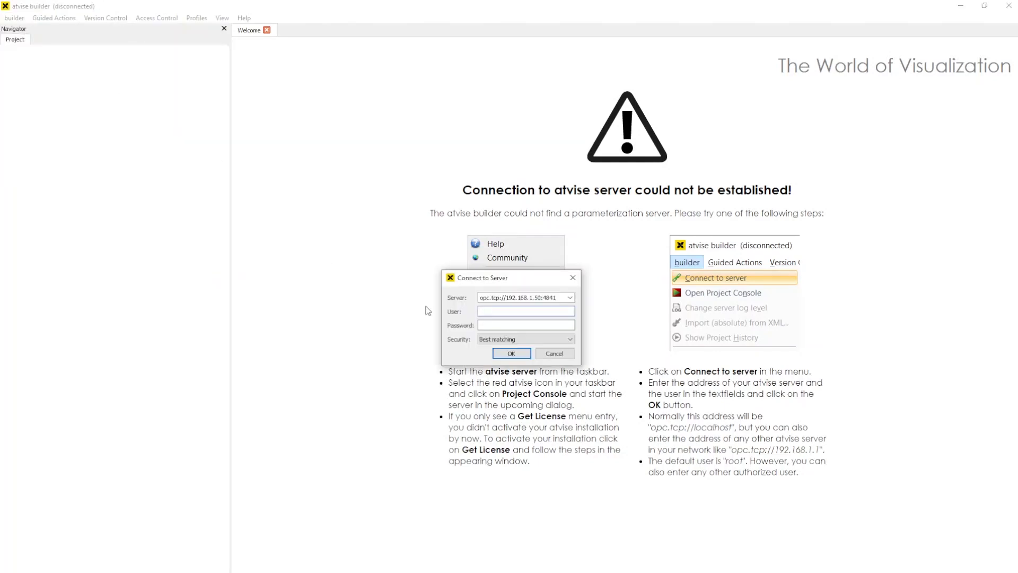
text(root)
click(505, 353)
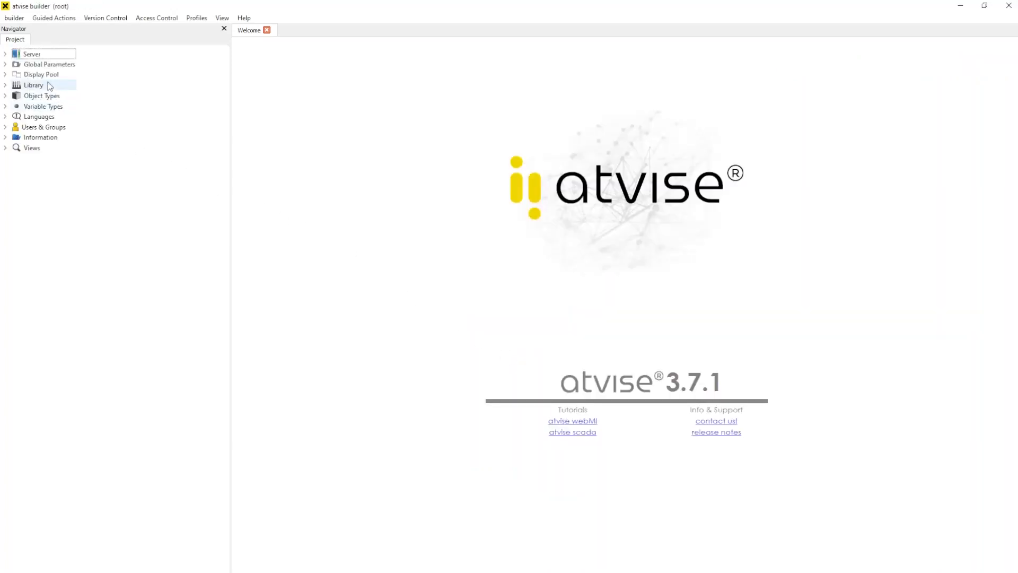
- Add a folder node named LS6 to the Visu folder under My Server's OBJECTS
click(5, 53)
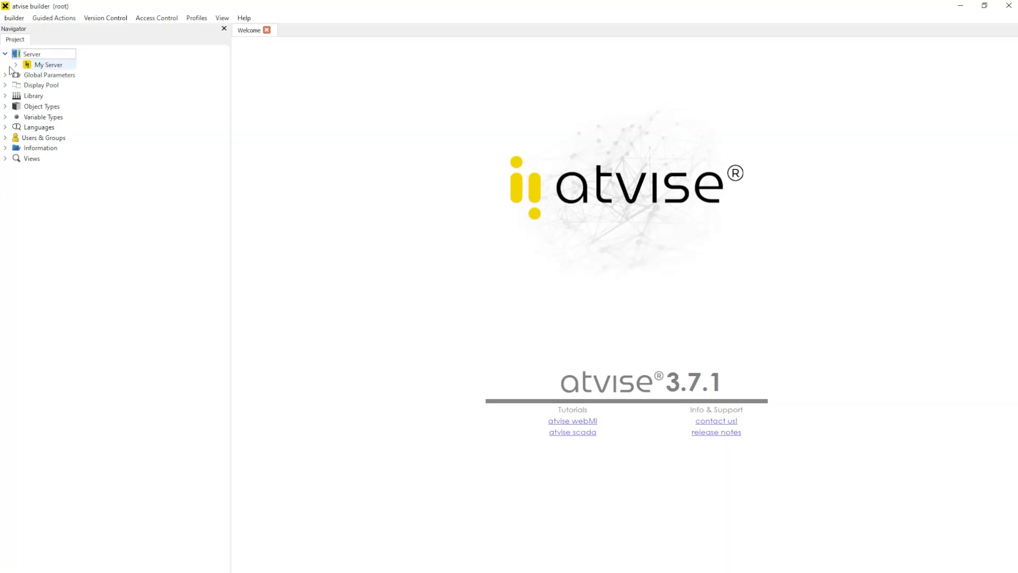
click(16, 64)
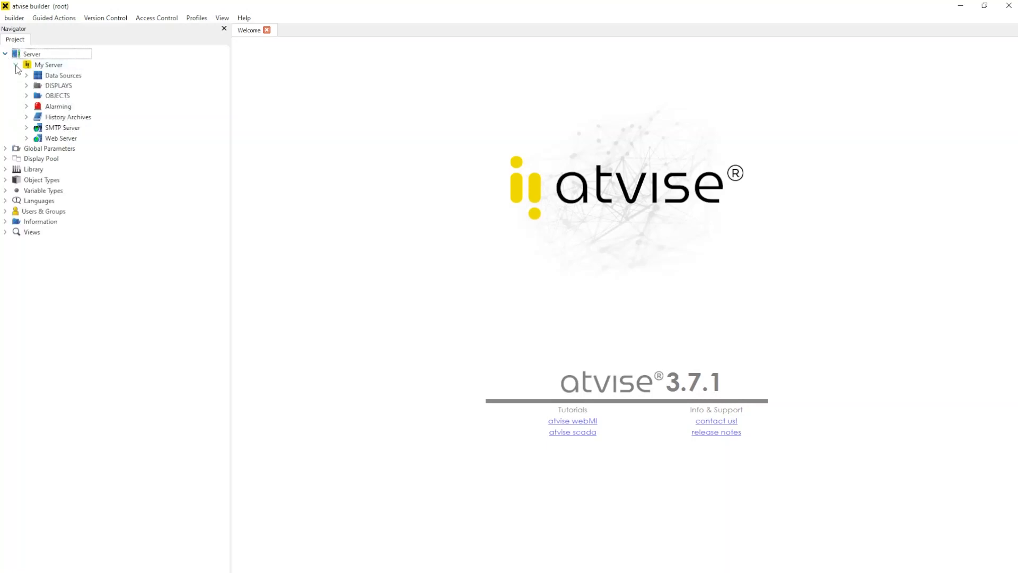
click(27, 96)
click(37, 115)
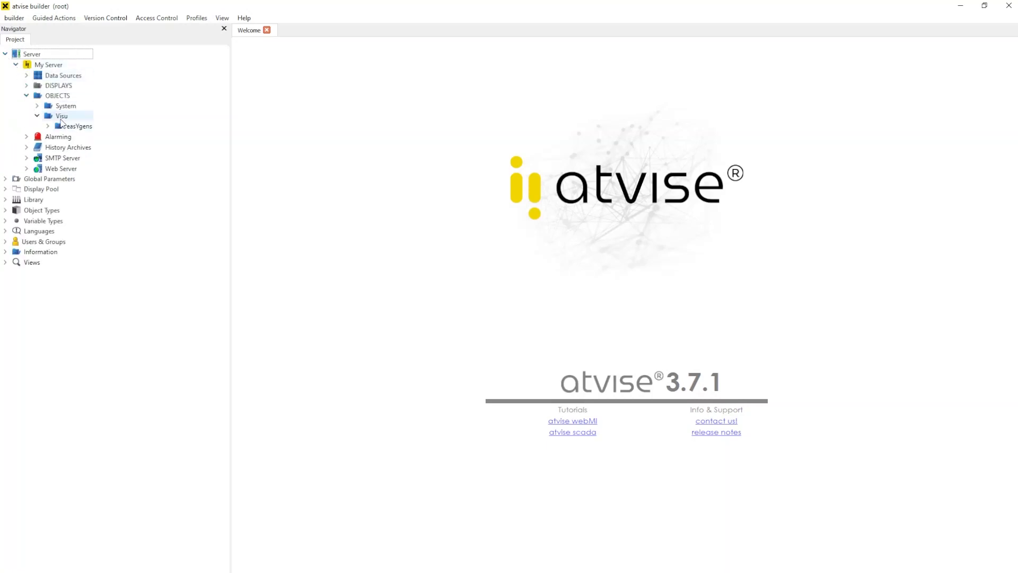
right_click(61, 120)
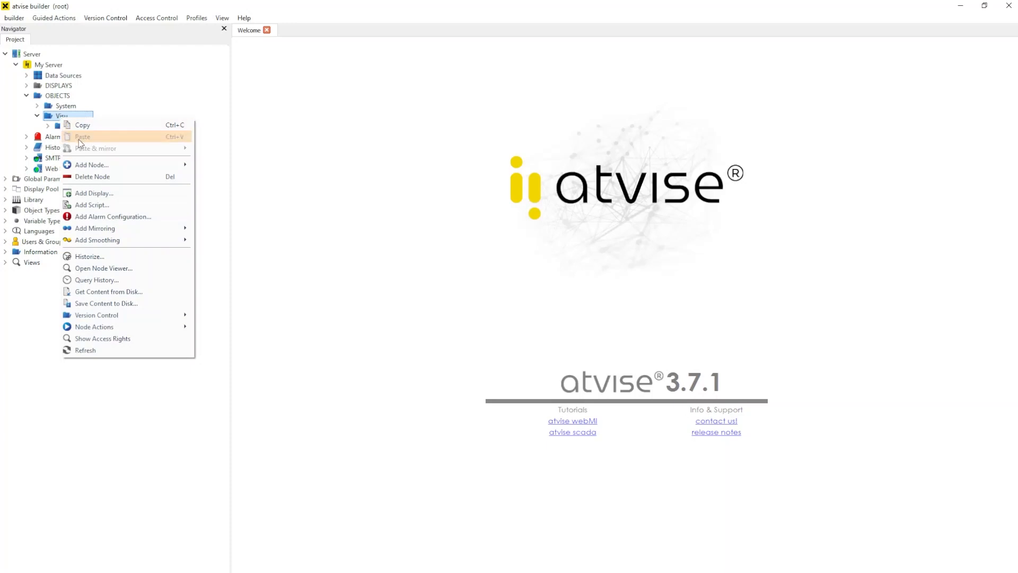
mouse_move(107, 167)
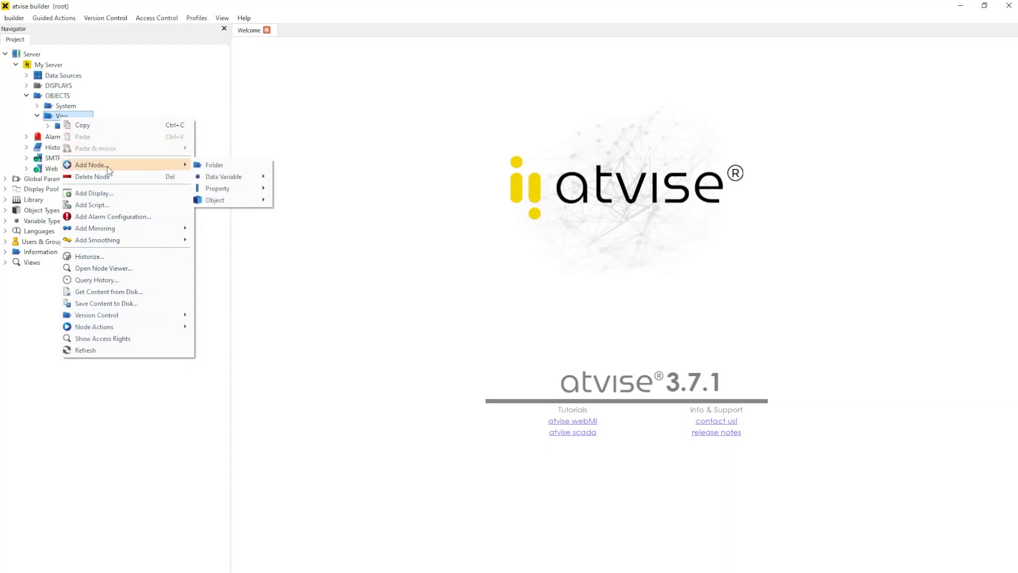
click(225, 168)
click(497, 317)
key(BackSpace)
key(BackSpace)
key(BackSpace)
key(BackSpace)
key(BackSpace)
key(BackSpace)
key(BackSpace)
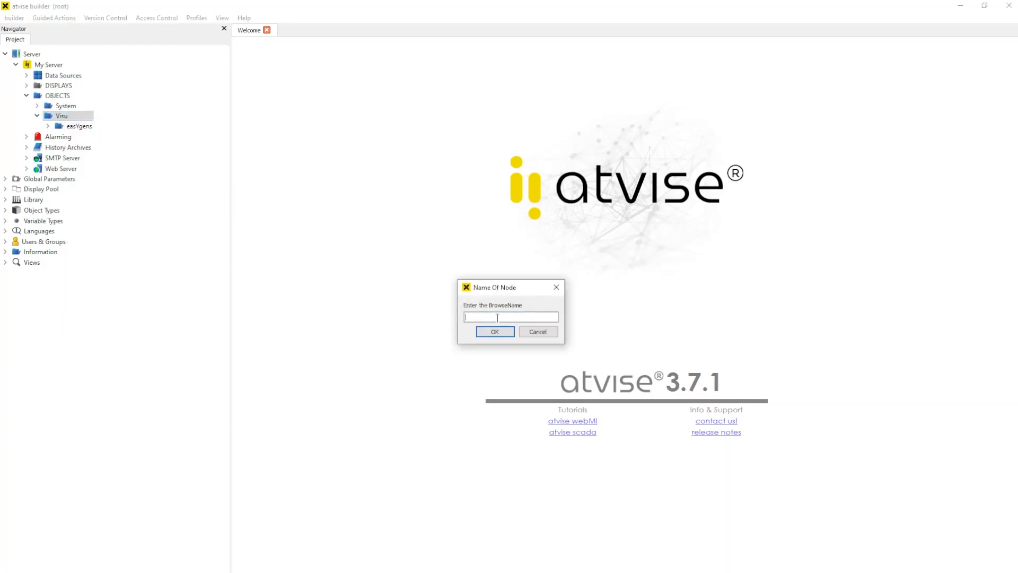
click(495, 331)
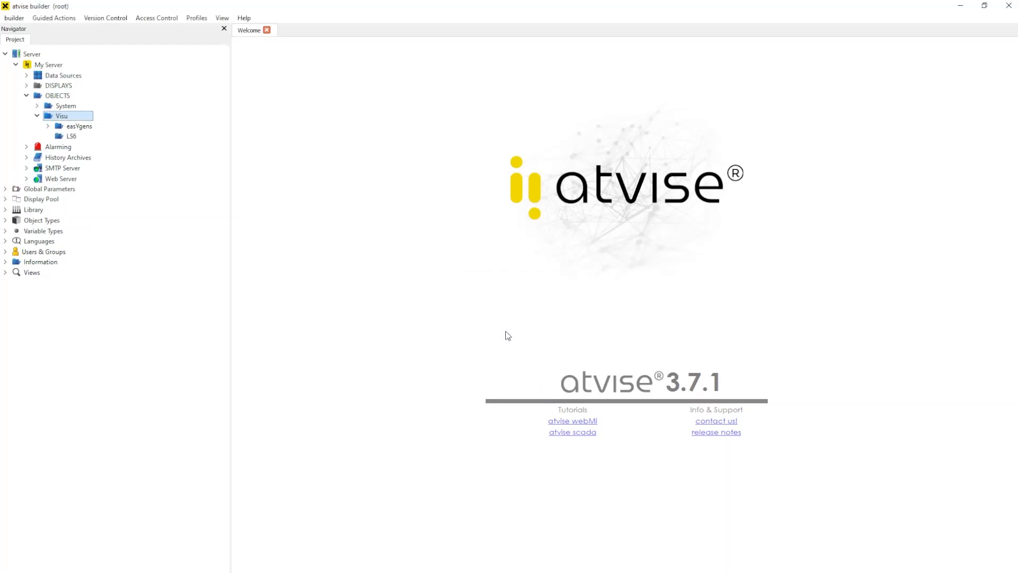
- Browse the Atvise connect Modbus TCP data source and copy the ControlBits1 variable from its LS6 topic
click(26, 75)
right_click(82, 91)
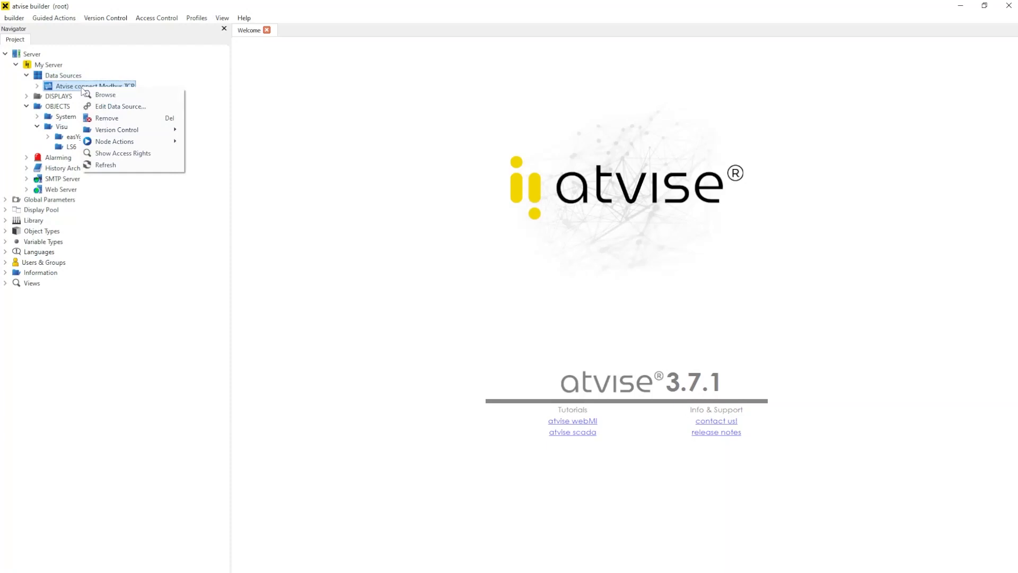
click(127, 94)
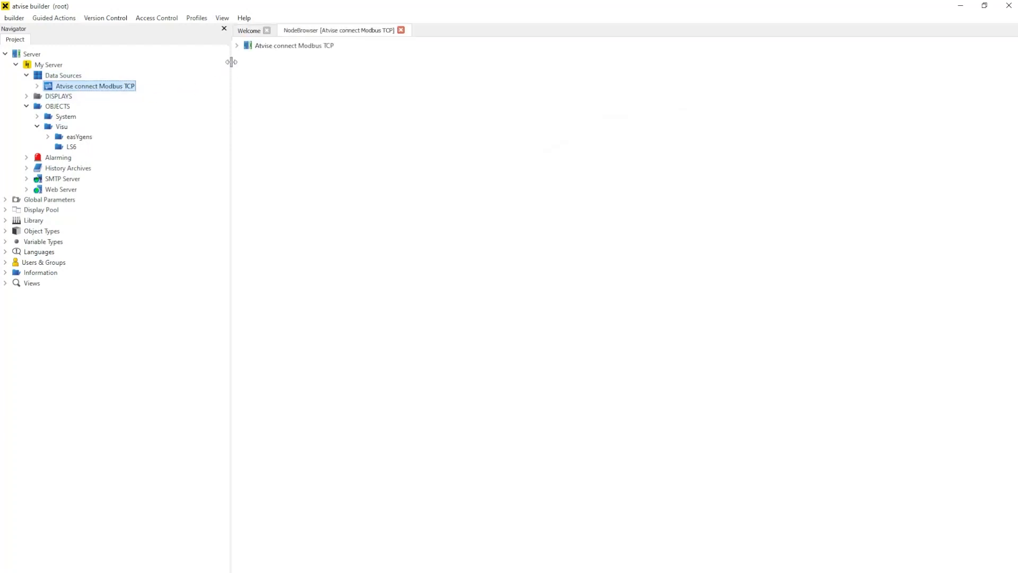
click(236, 47)
click(247, 56)
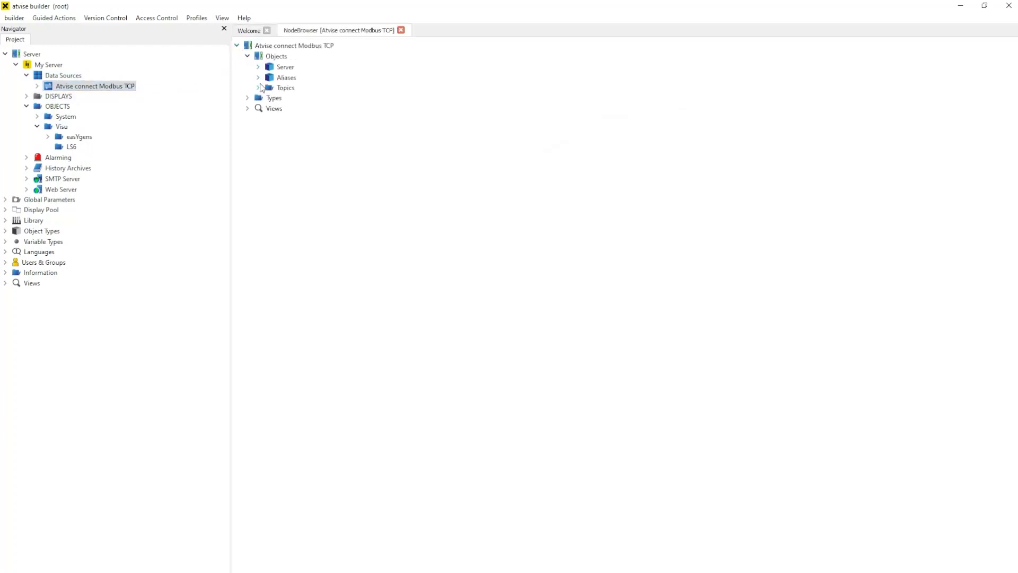
click(258, 88)
click(286, 190)
click(269, 189)
click(309, 201)
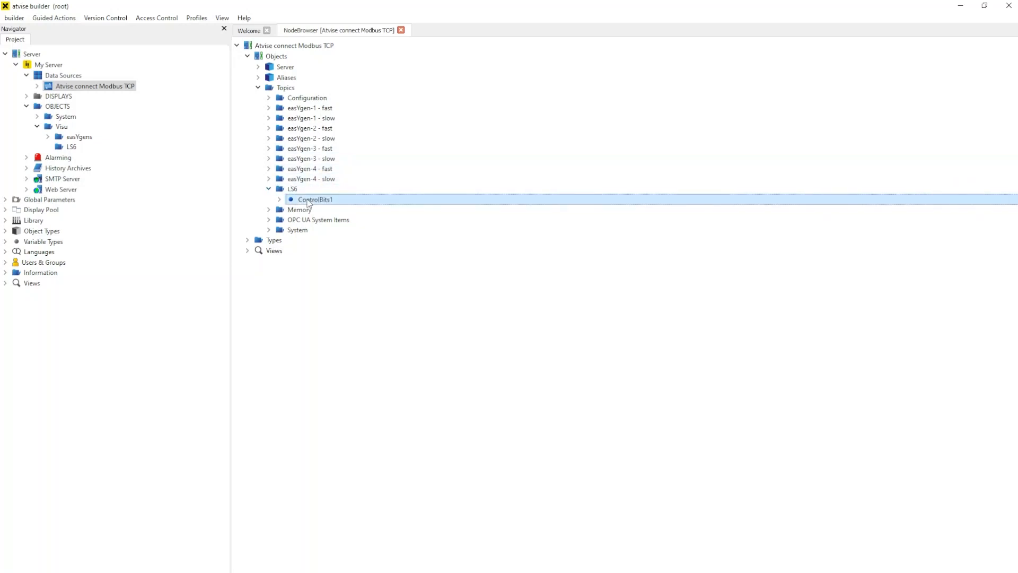
right_click(308, 203)
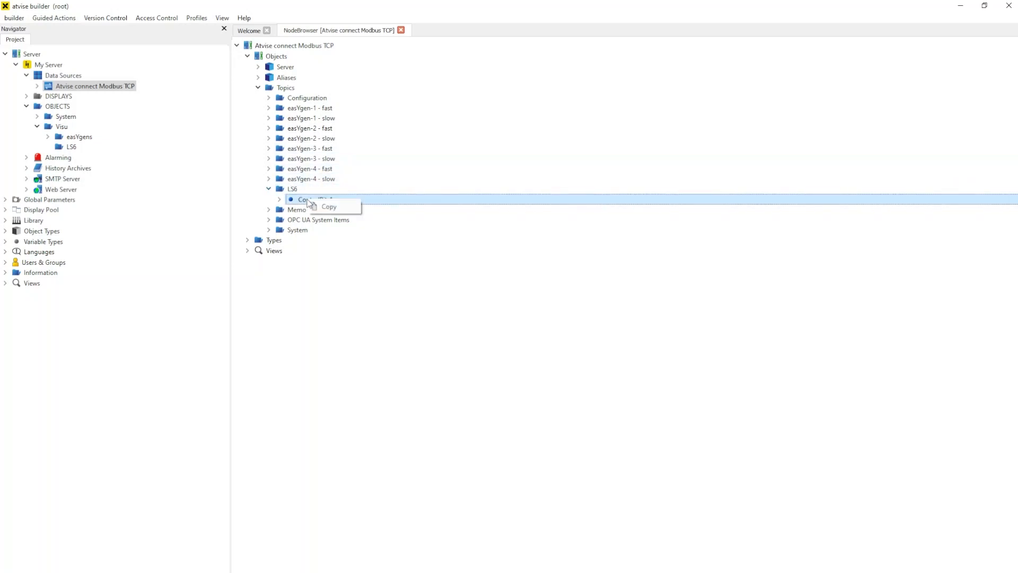
click(329, 207)
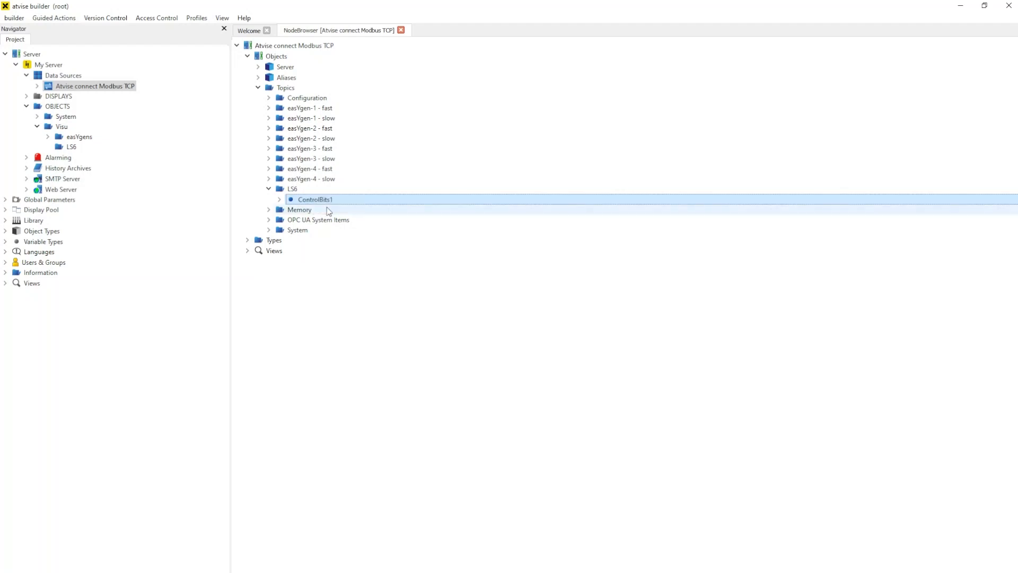
- Paste and mirror the copied variable into the Visu LS6 folder as an In/Output node named ControlBits1
click(68, 148)
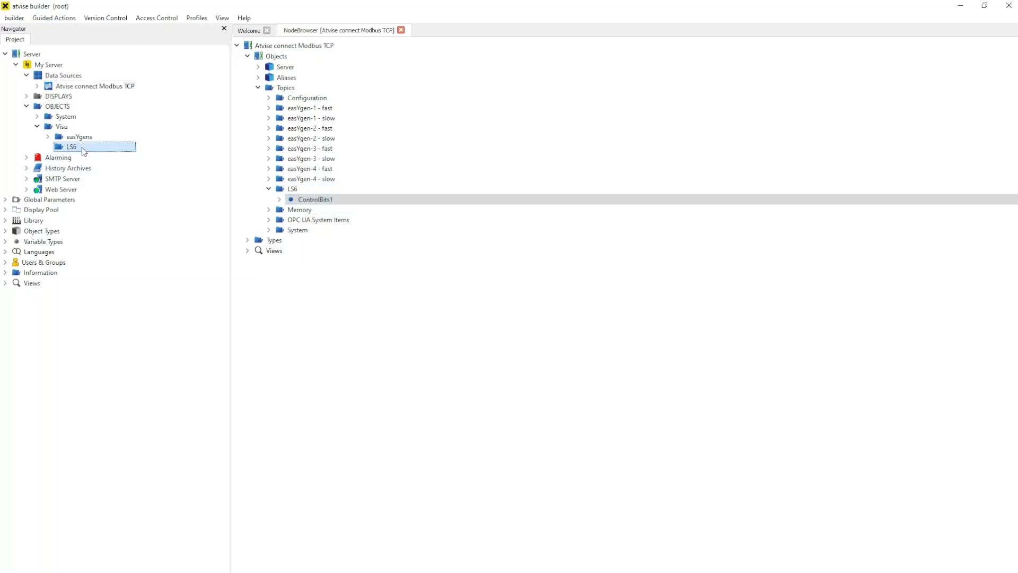
right_click(83, 151)
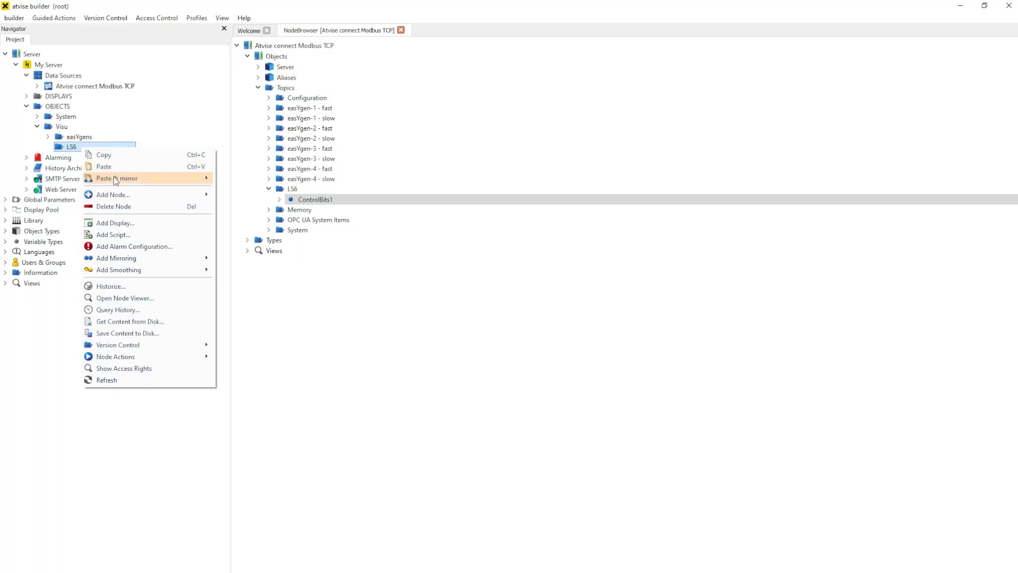
mouse_move(116, 177)
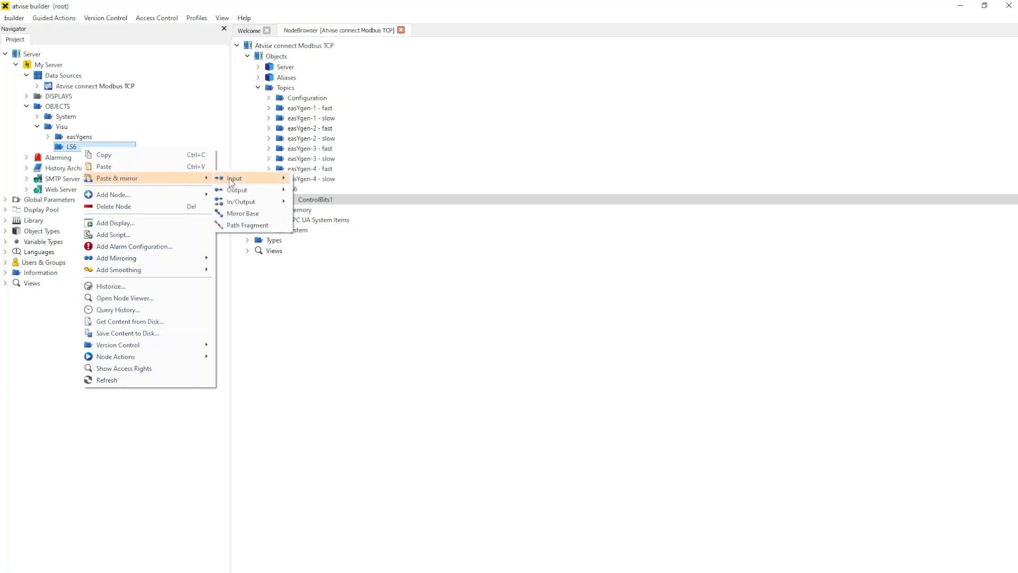
mouse_move(290, 203)
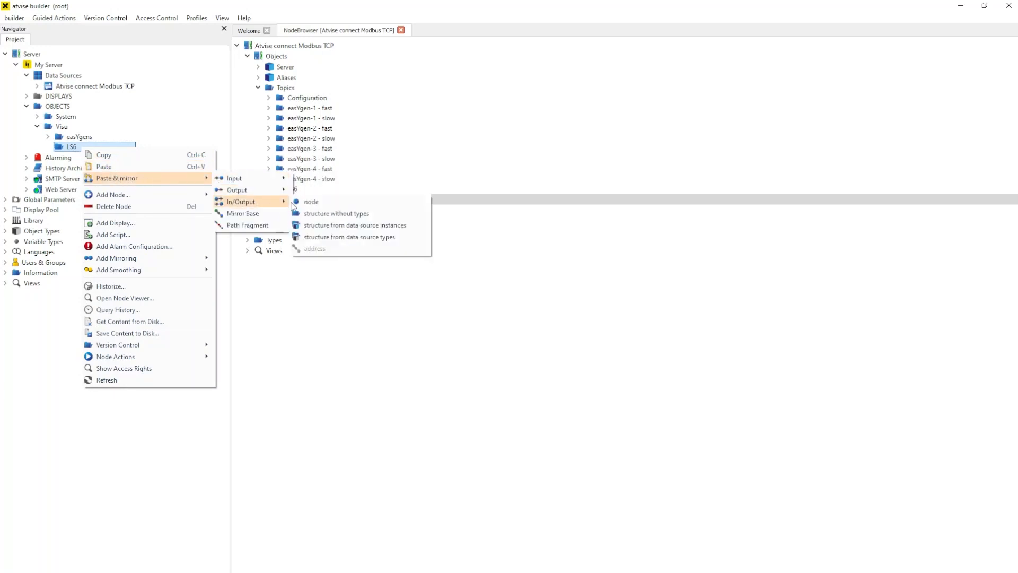
click(322, 202)
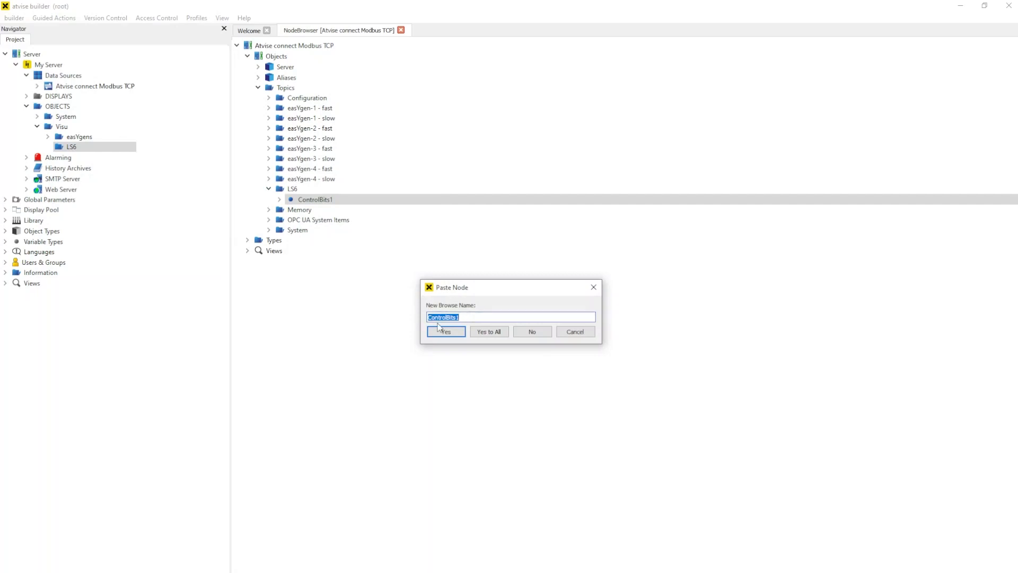
click(453, 333)
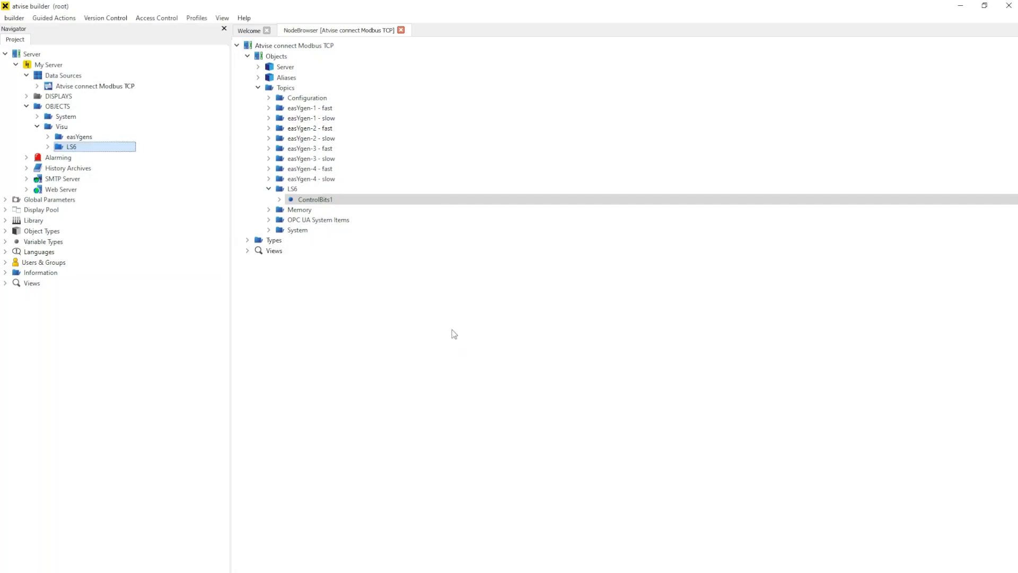
- Check the attributes, online value and mirroring subnode of ControlBits1 in the Visu LS6 folder
click(48, 146)
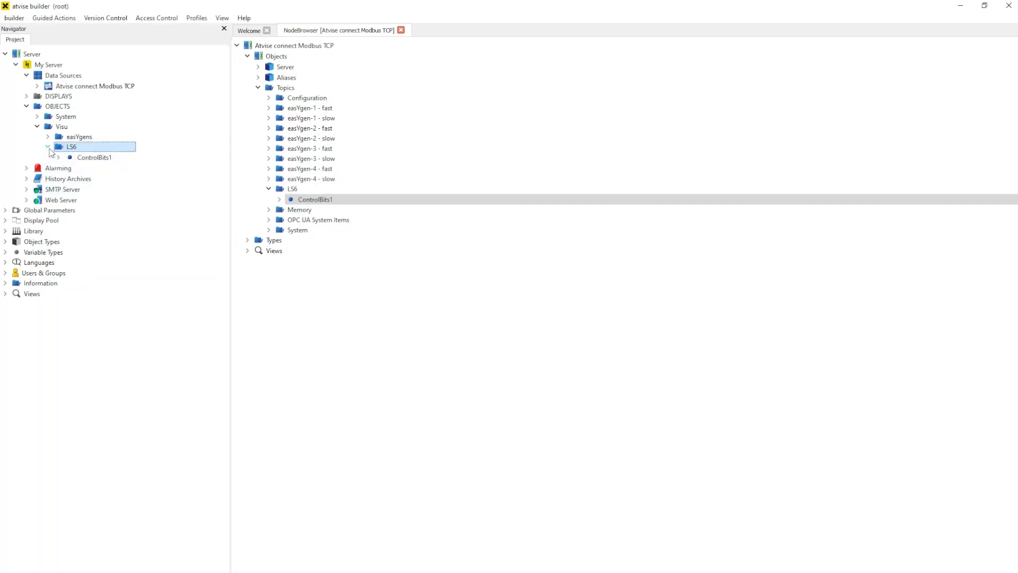
double_click(96, 159)
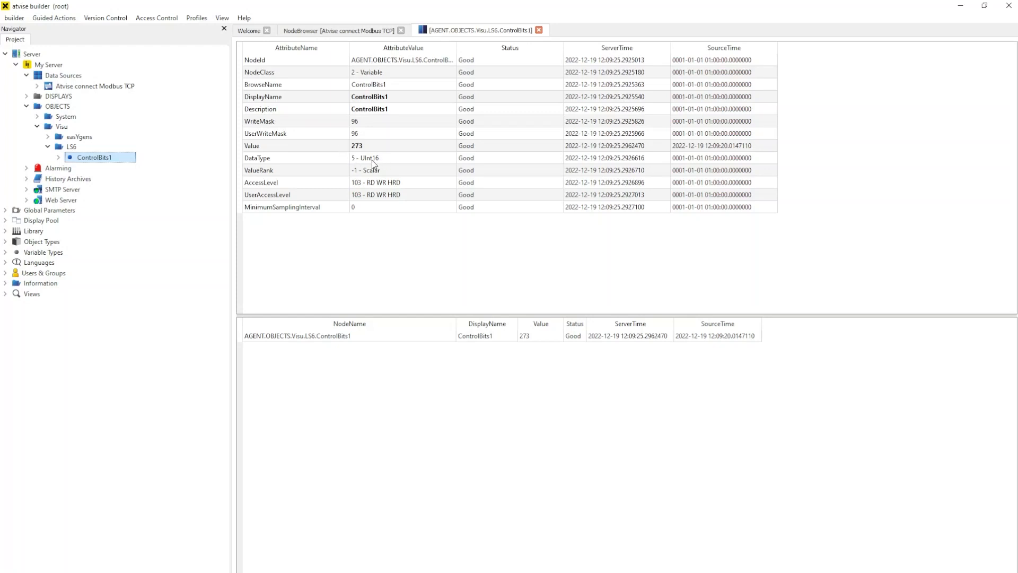
click(59, 157)
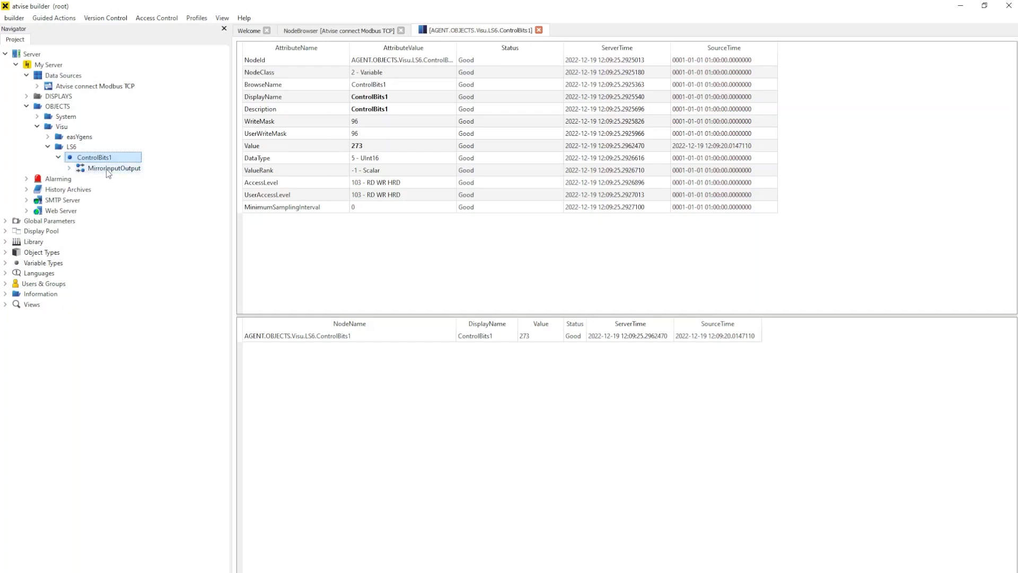
- Add a Boolean data variable named CBA closed under the ControlBits1 node
right_click(114, 158)
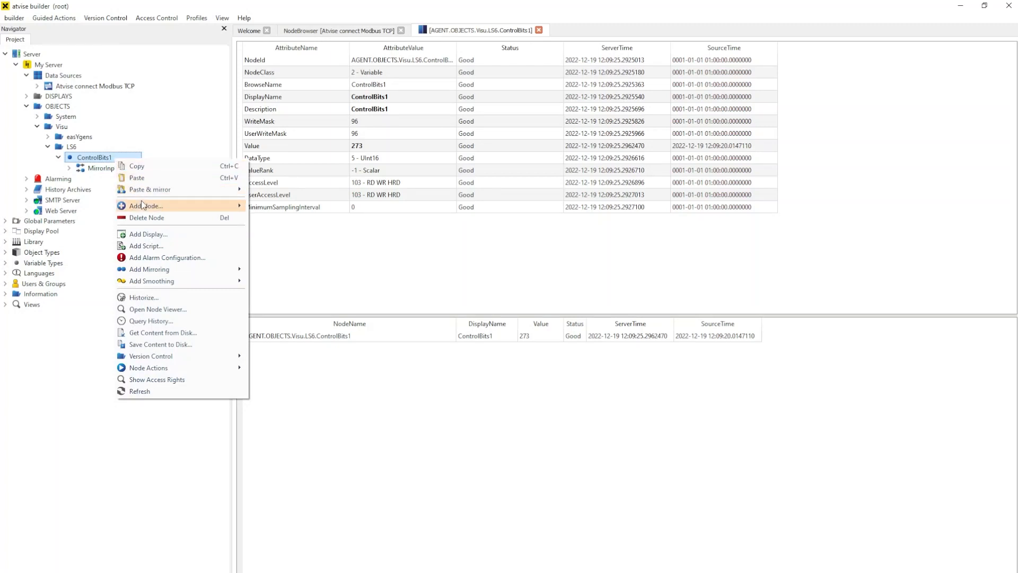
mouse_move(198, 209)
mouse_move(301, 220)
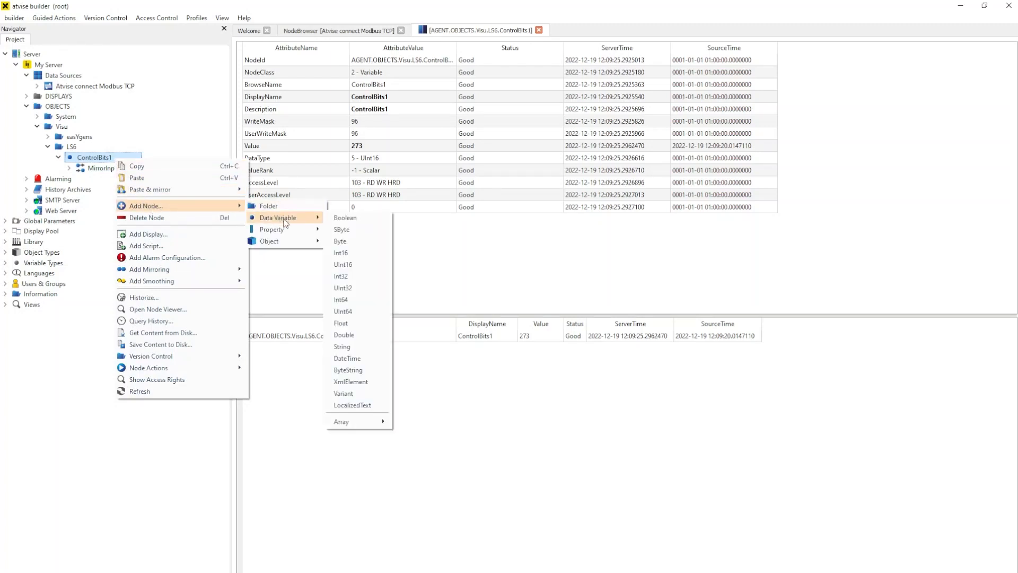
click(342, 218)
key(BackSpace)
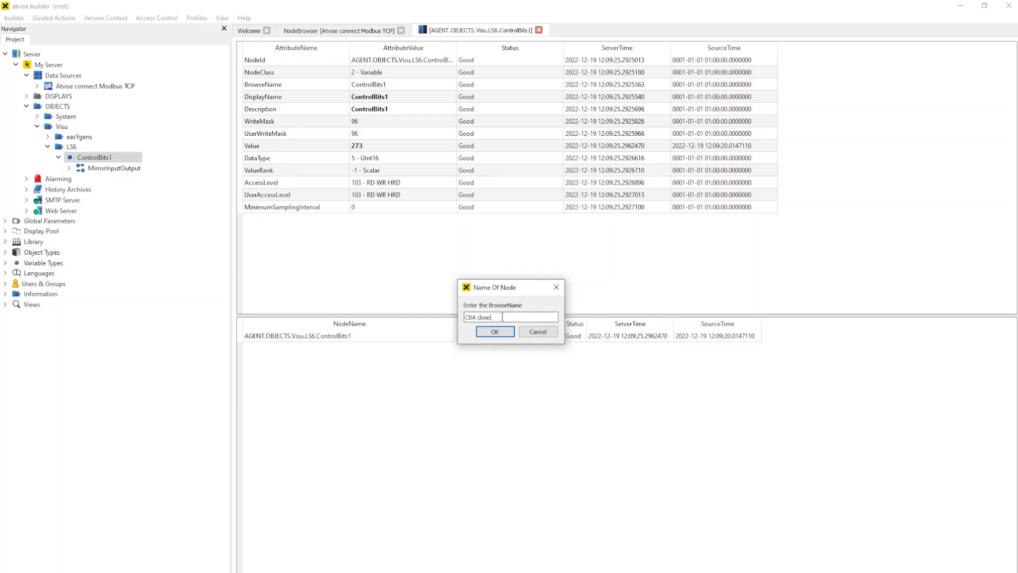
click(501, 332)
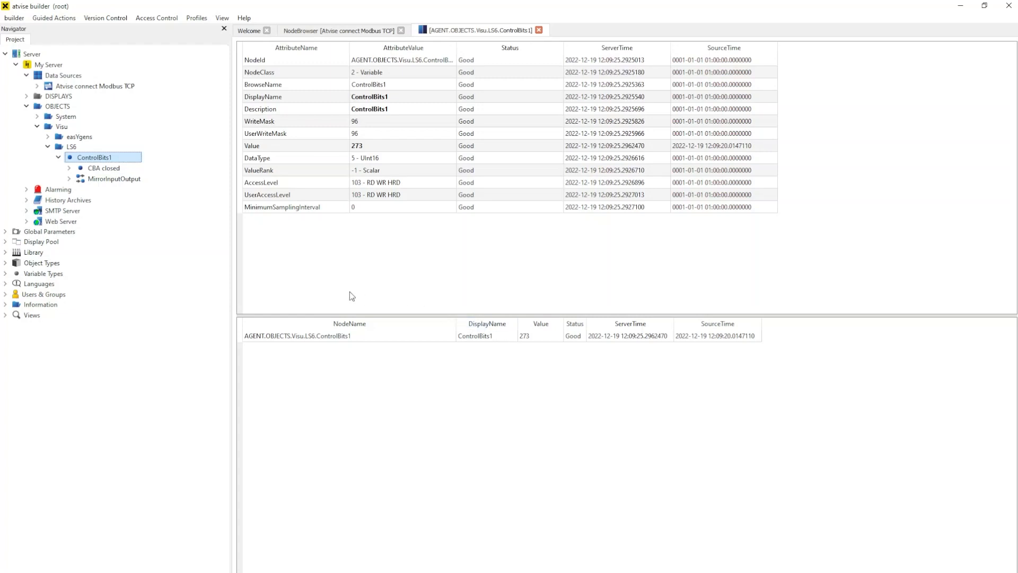
- Add a script named ScriptCode to ControlBits1 and view the attributes of the CBA closed variable
right_click(120, 160)
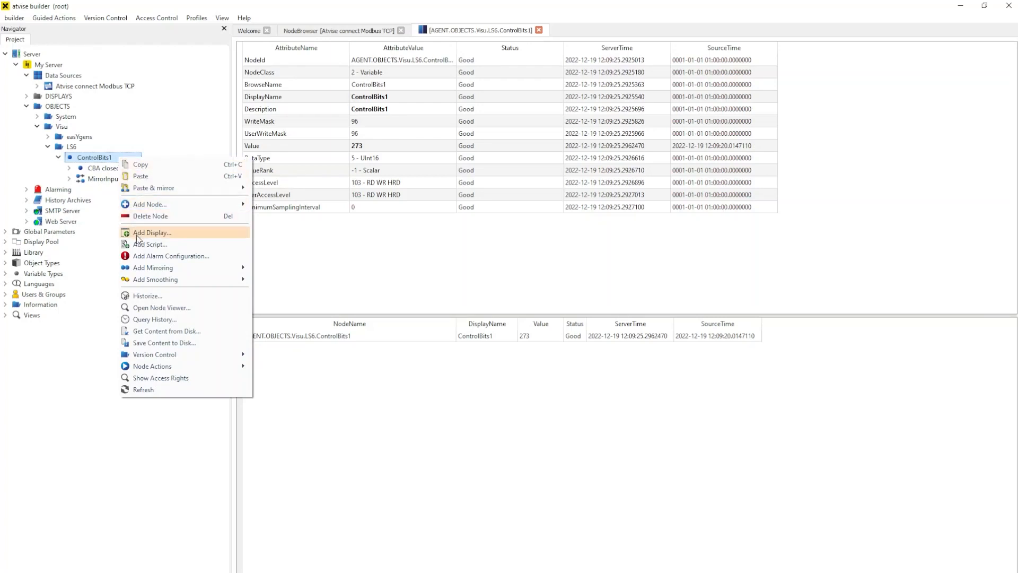
click(175, 245)
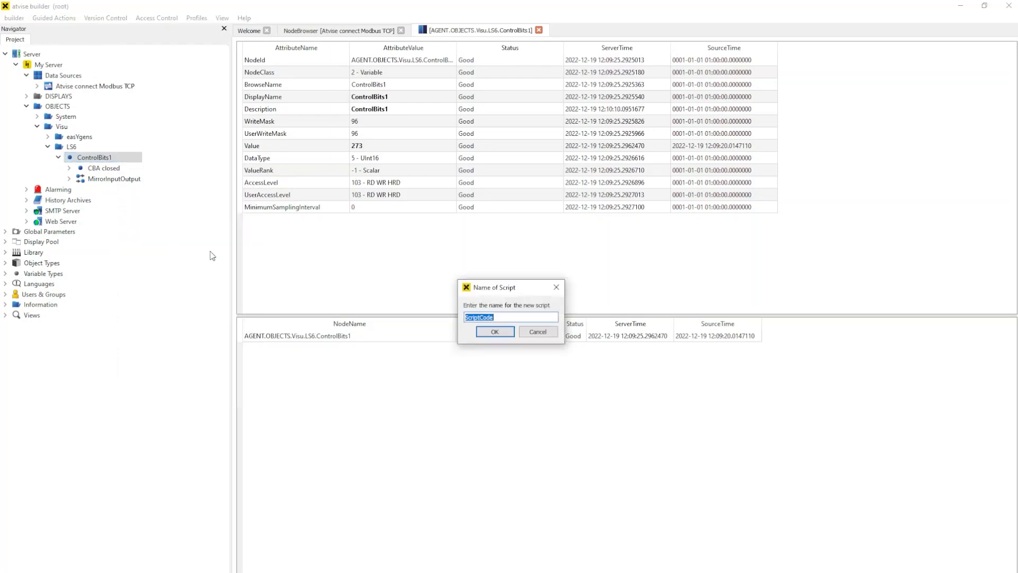
click(485, 332)
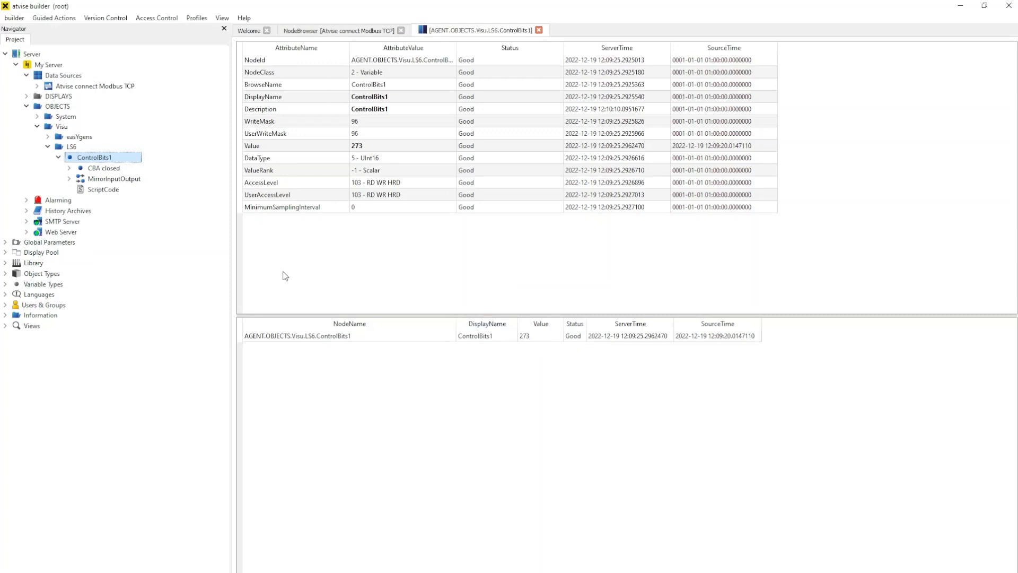
double_click(106, 168)
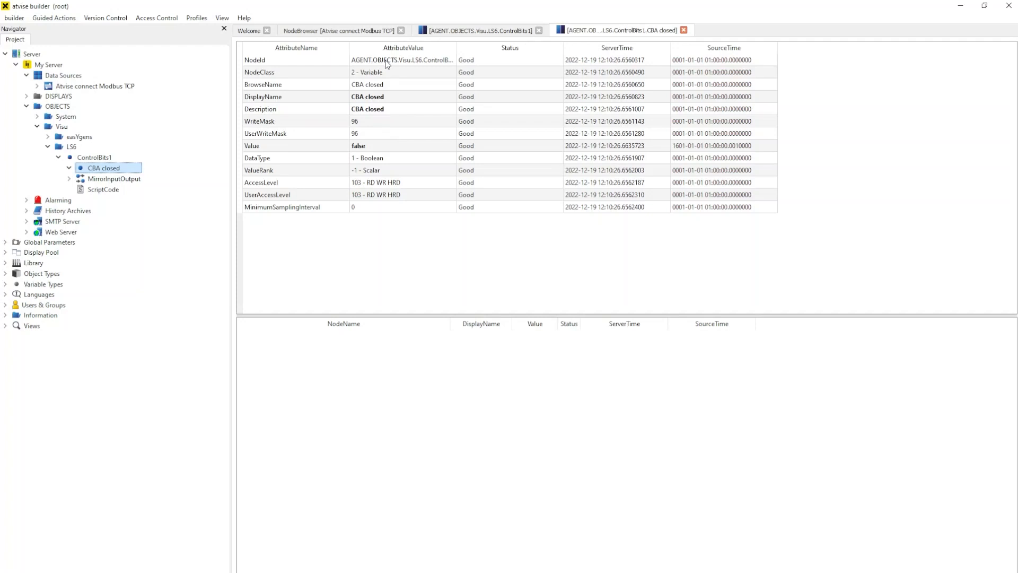
- Open ScriptCode under ControlBits1 and add a parameter named input of type node with its trigger enabled
double_click(104, 190)
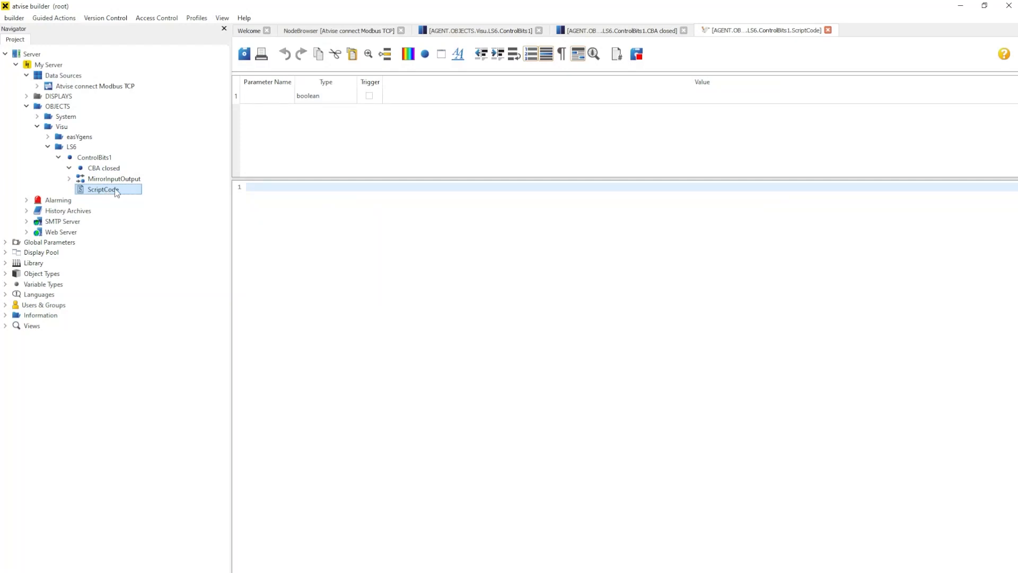
double_click(267, 98)
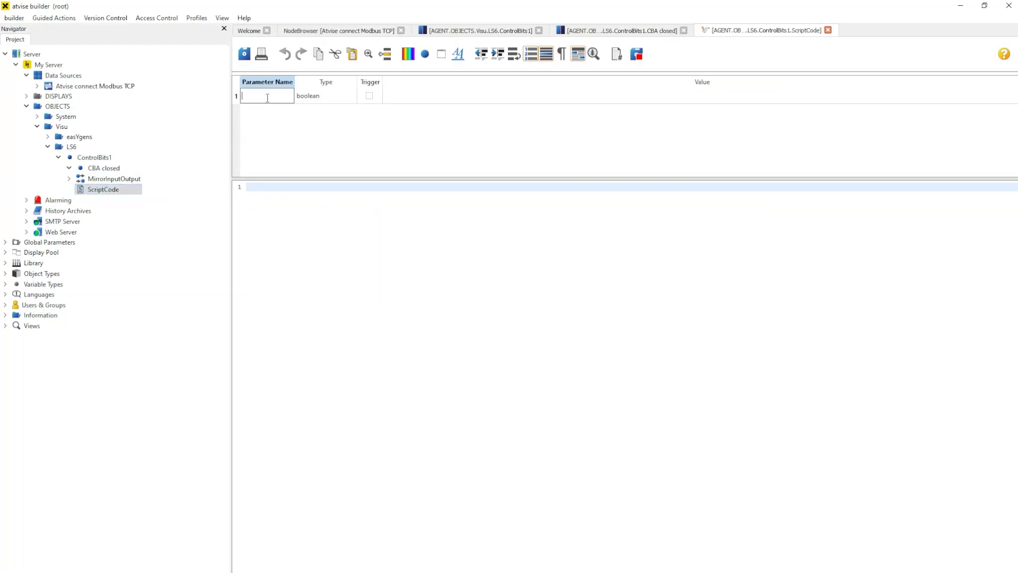
text(input)
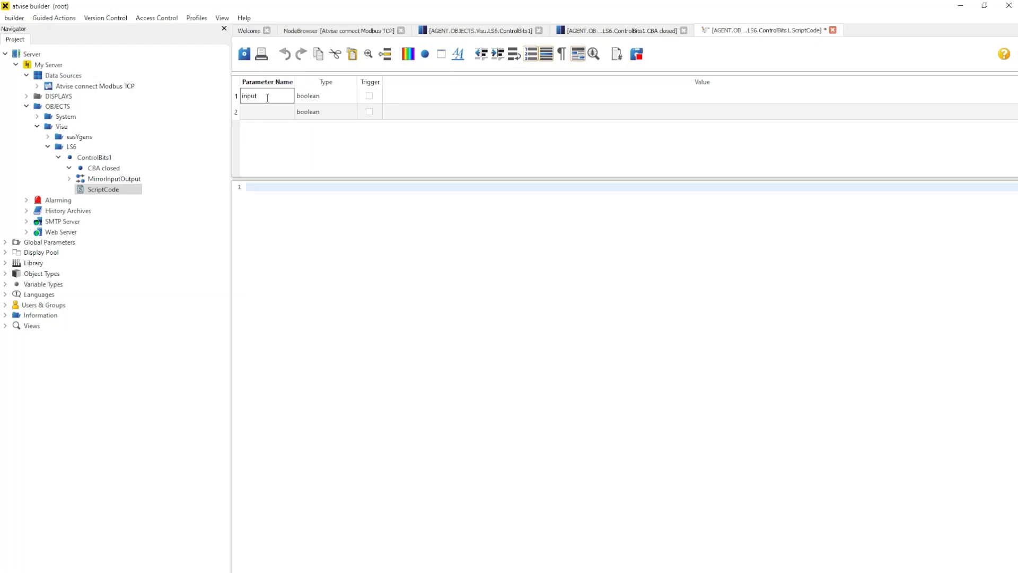
click(325, 101)
click(325, 98)
click(323, 174)
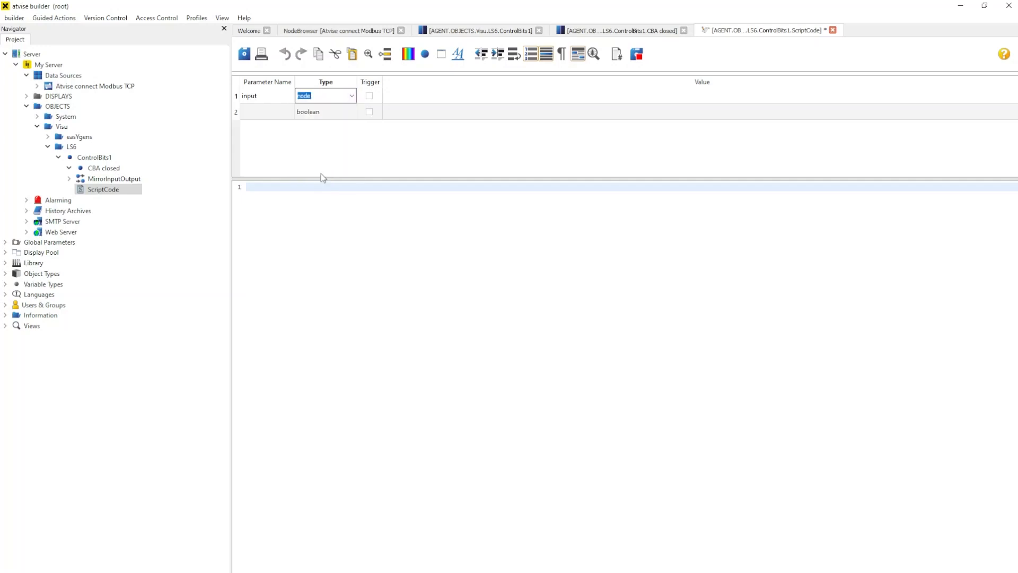
click(369, 97)
- Assign the ControlBits1 node from the Visu LS6 folder as the input parameter's value
click(397, 99)
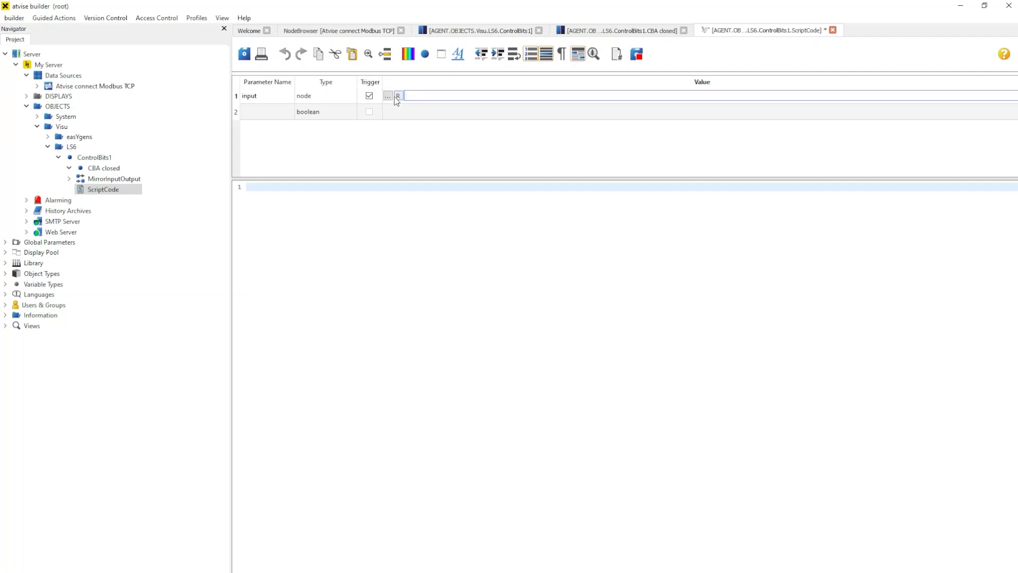
click(387, 96)
click(417, 240)
click(426, 259)
click(438, 280)
click(493, 293)
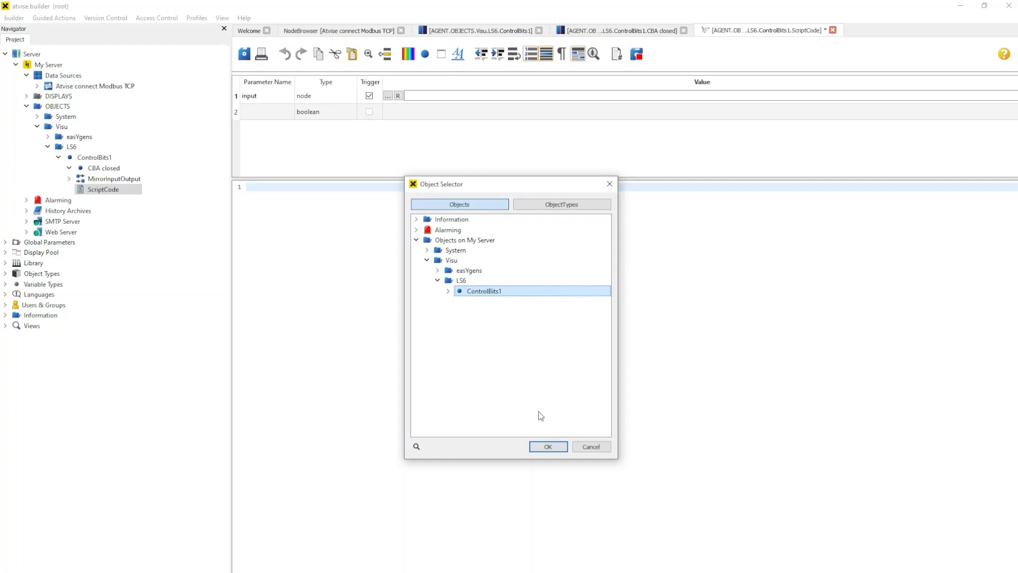
click(554, 448)
click(420, 114)
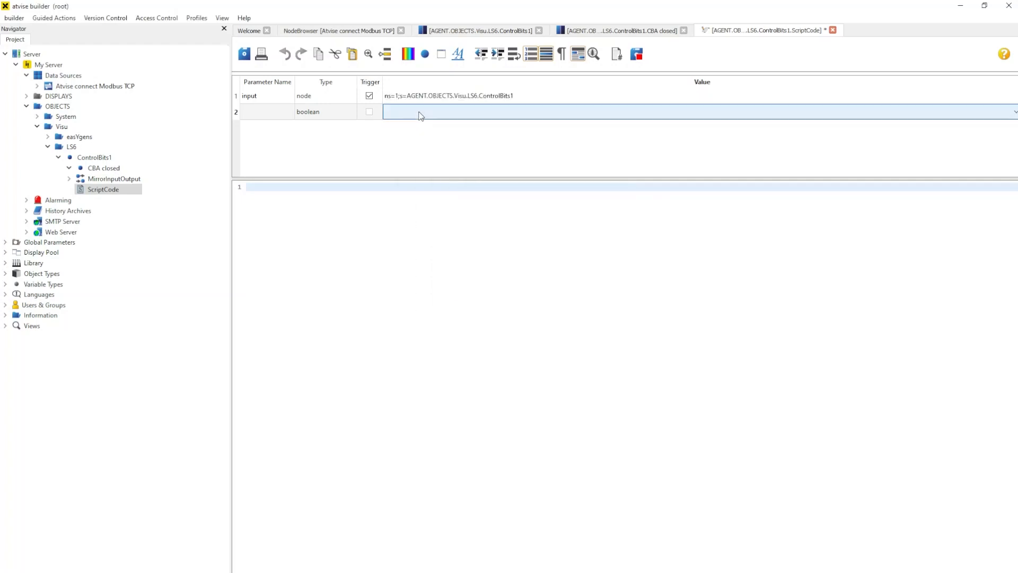
- Start the script's first line with var bitNode = Ua.findNode("")
click(257, 188)
text(va)
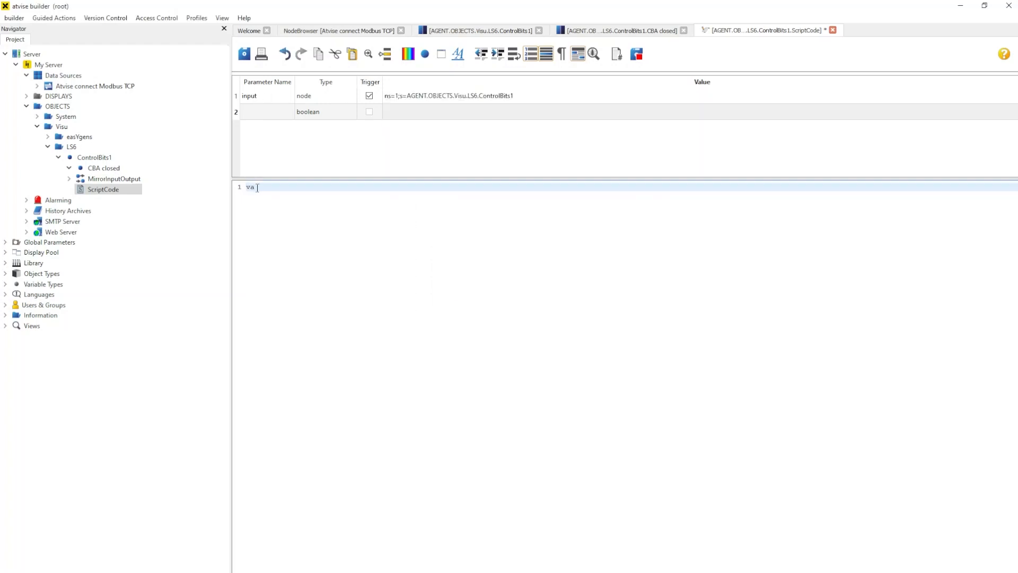
text(r bitNode = Ua.findNode)
- Copy the NodeId of CBA closed into the quotes of the findNode call and end the statement with a semicolon
click(599, 32)
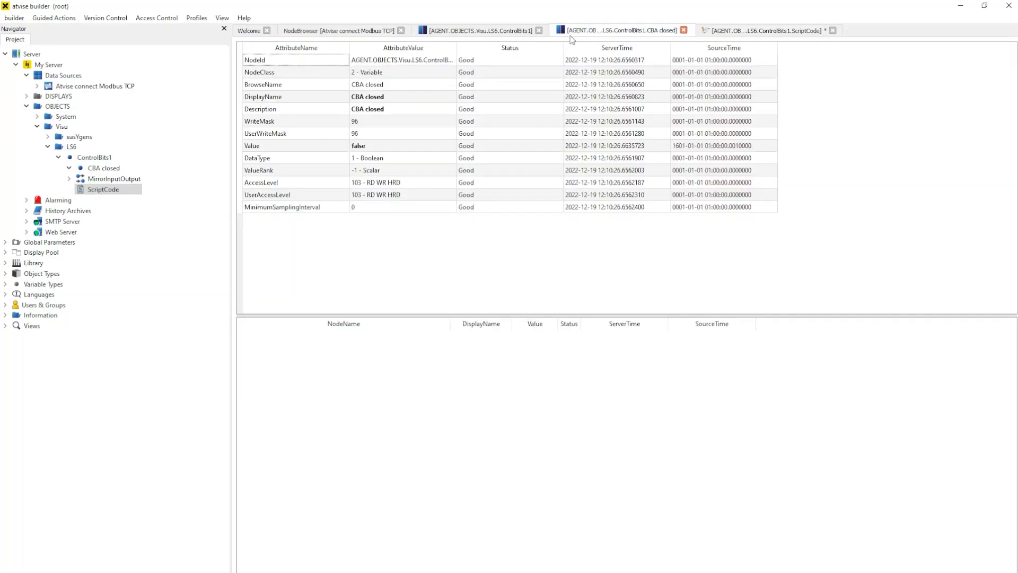
double_click(420, 63)
right_click(419, 63)
click(437, 68)
click(736, 32)
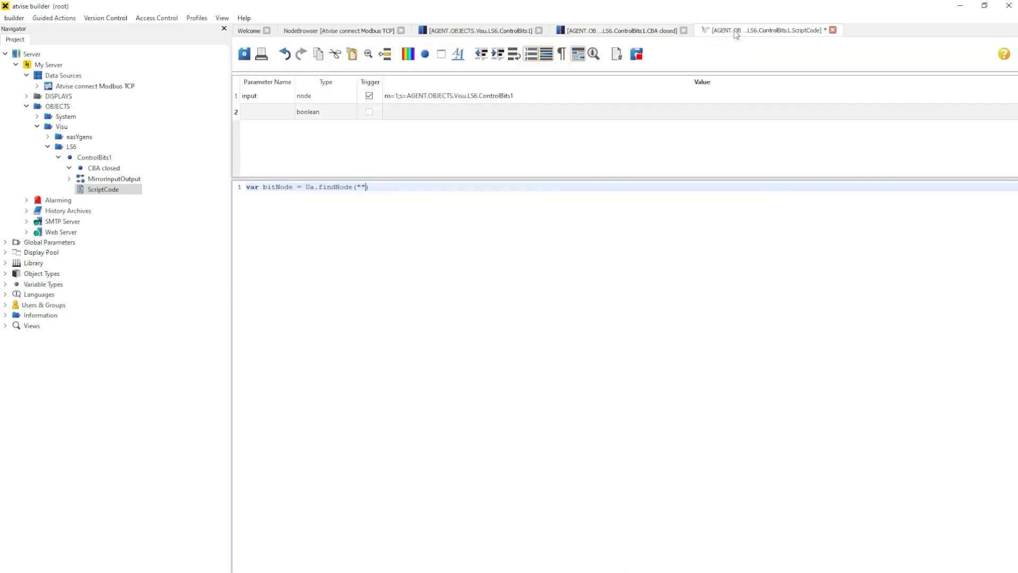
click(362, 187)
right_click(362, 187)
click(387, 244)
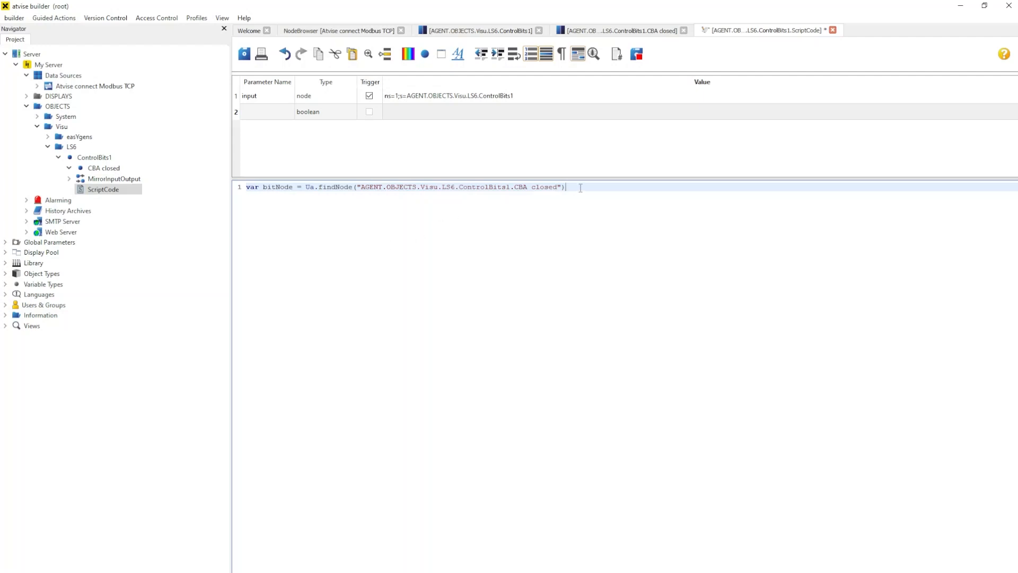
text(;)
- Add the lines bitNode.result.value = input.value & 0x8; and biNode.result.status = input.status; to the script and save it
key(Return)
text(bitNode.result.value = )
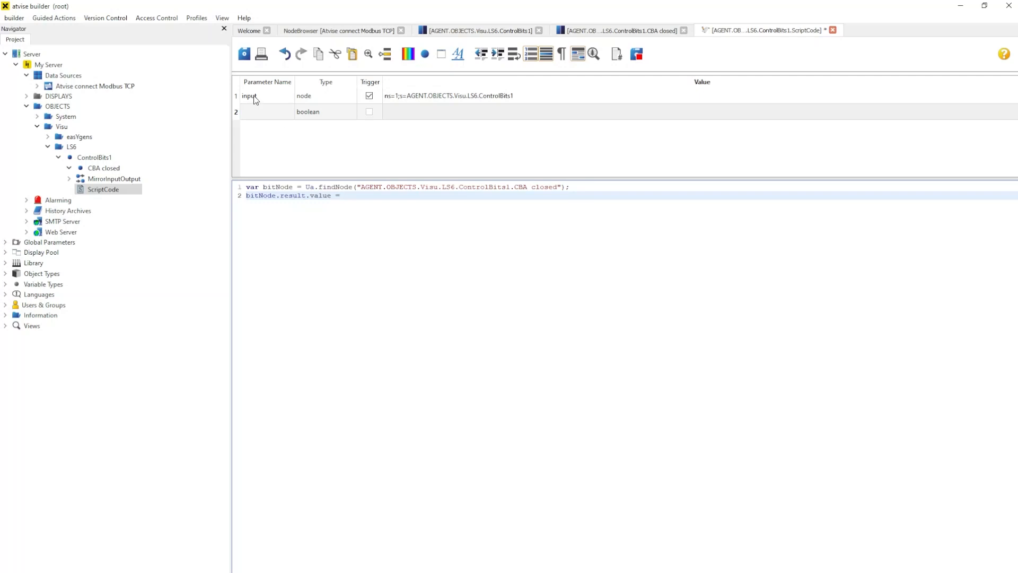
text(input.value & 0x8;)
key(Return)
text(biNode)
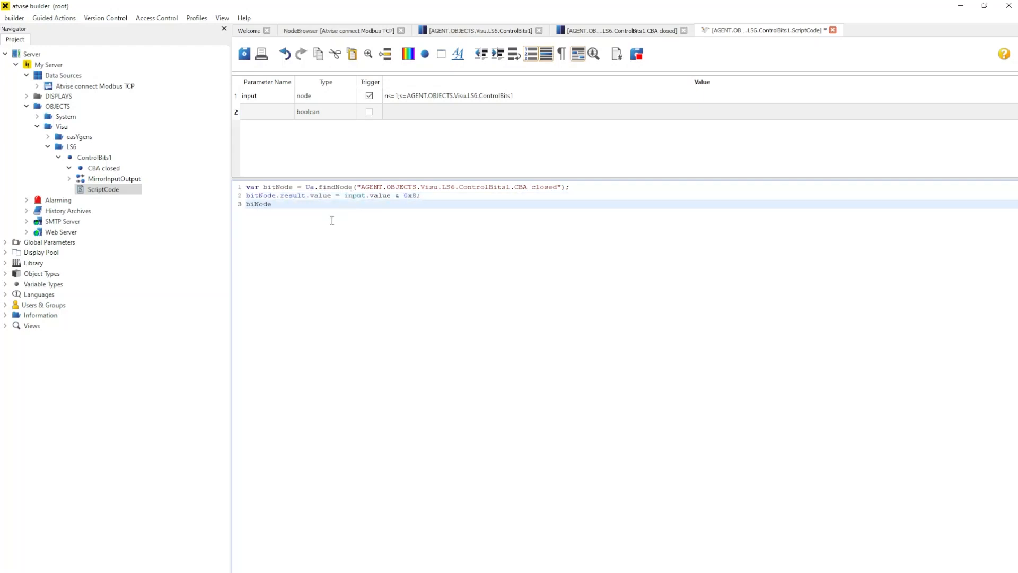
text(.result.status = input.status;)
key(Return)
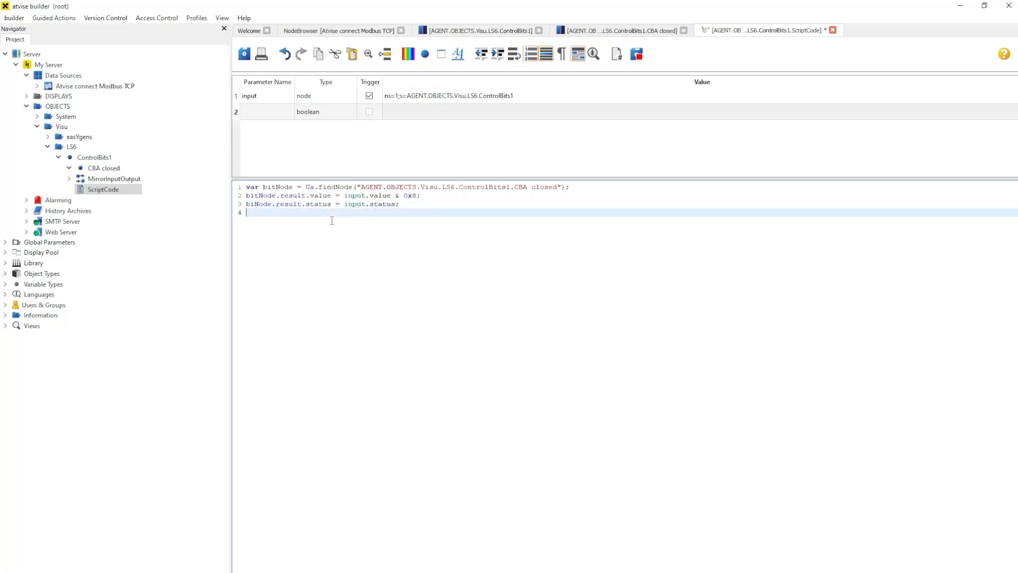
click(244, 55)
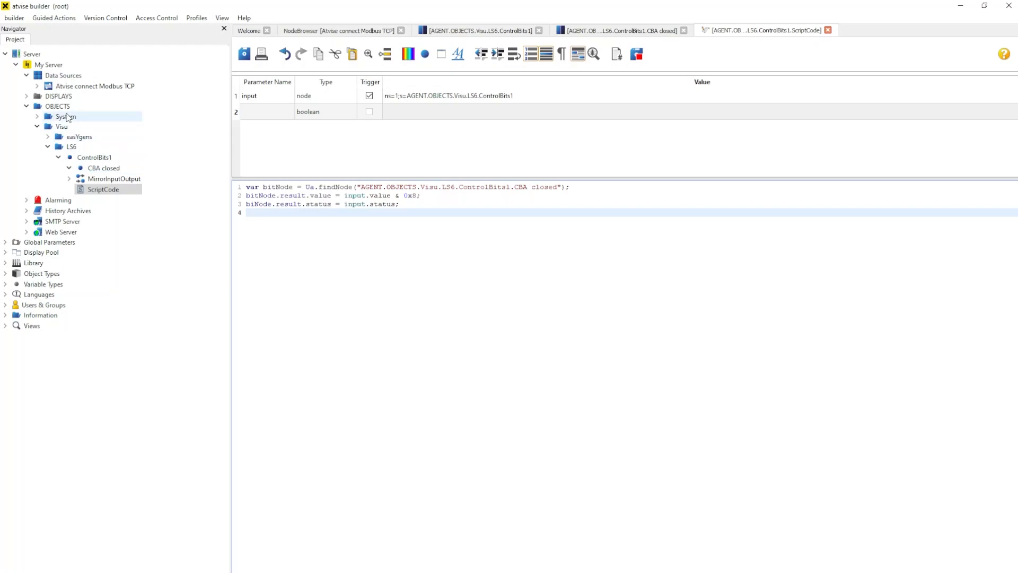
- Open the MultiDeviceView display from DISPLAYS, MAIN, MULTIDEVICE and expand its parameters
click(26, 106)
click(27, 96)
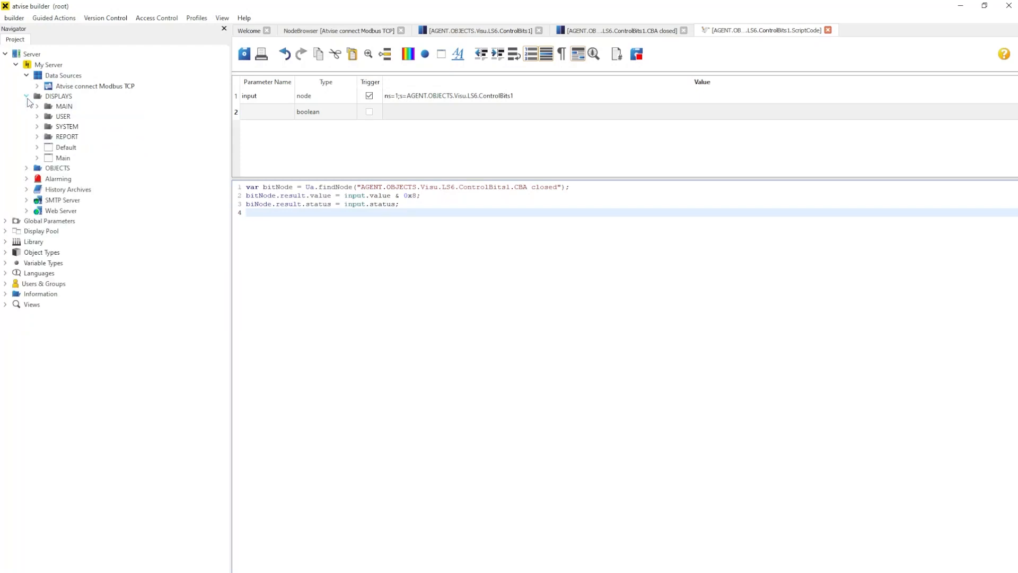
click(38, 106)
click(47, 127)
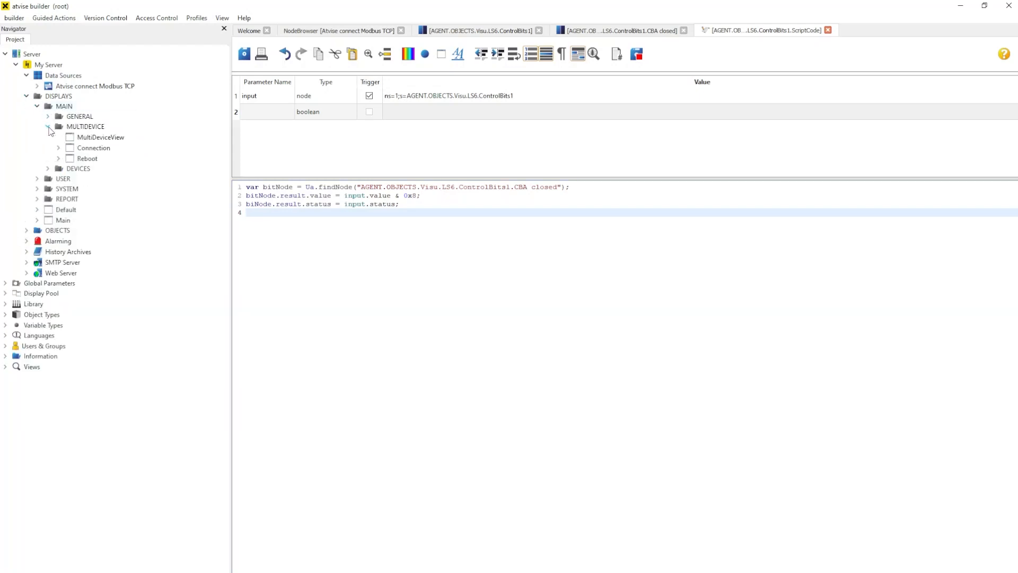
double_click(85, 137)
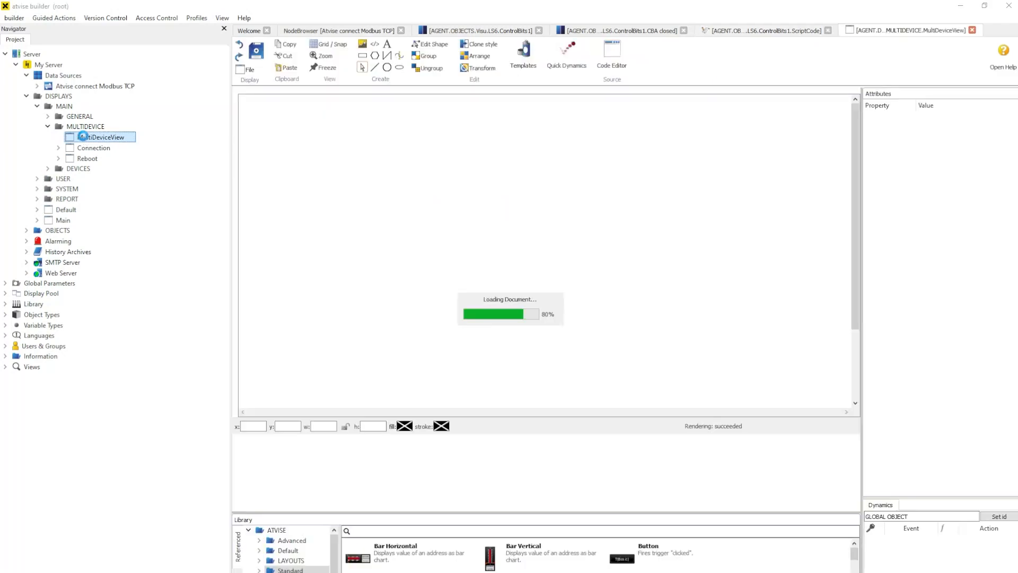
click(561, 264)
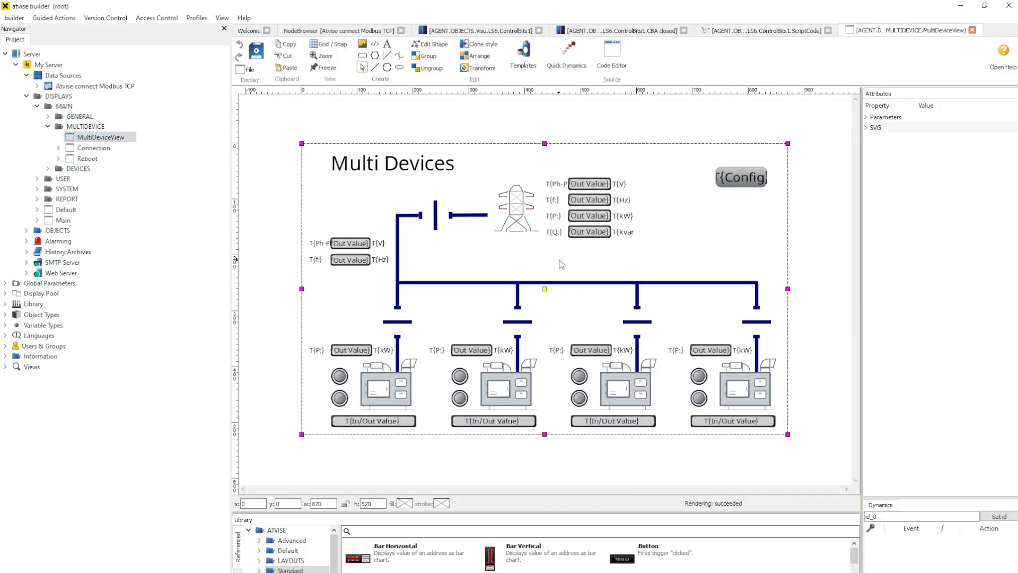
click(867, 117)
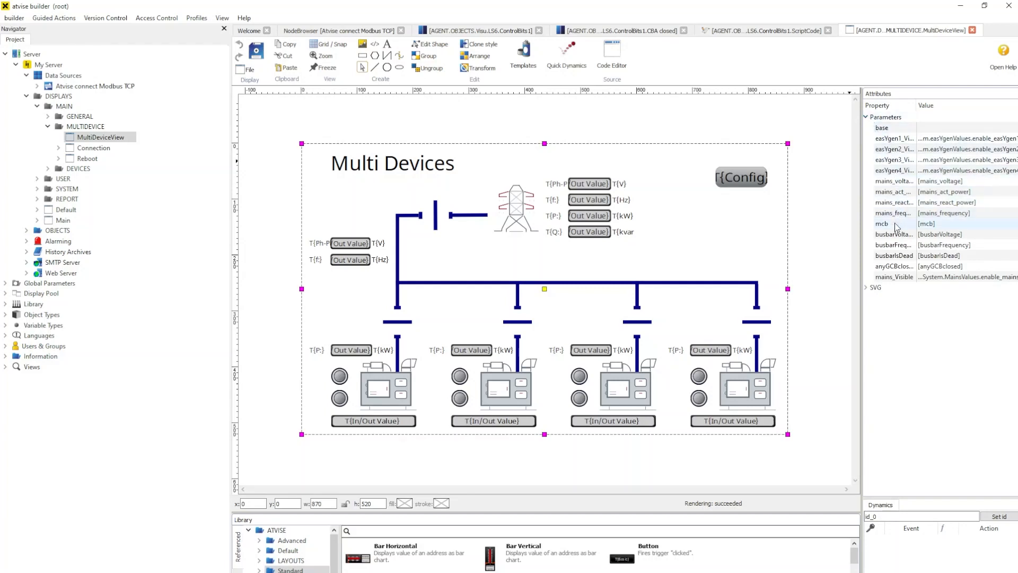
- Link the display's mcb parameter to the CBA closed variable under Visu, LS6, ControlBits1
click(940, 225)
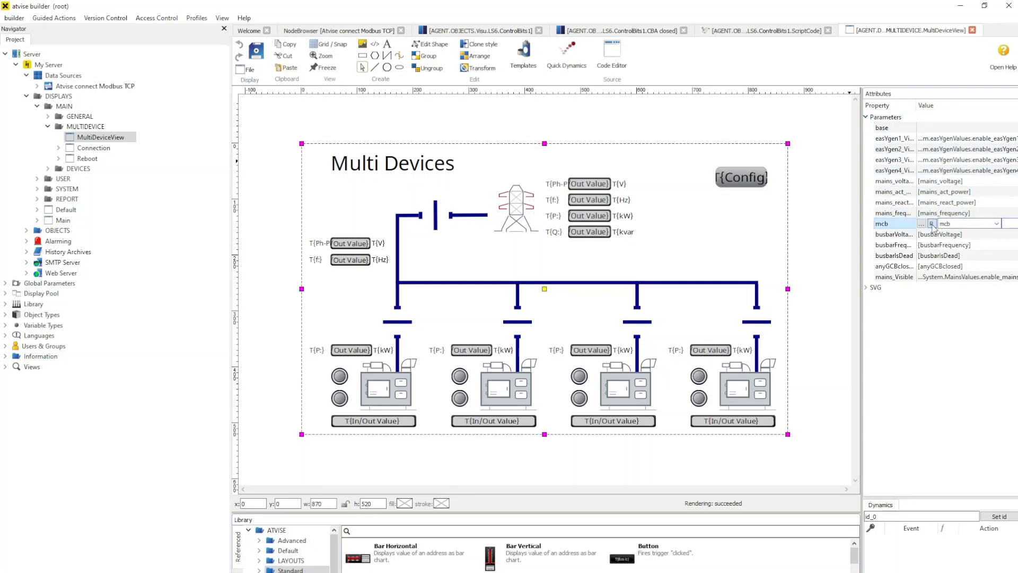
click(932, 223)
click(921, 224)
click(416, 234)
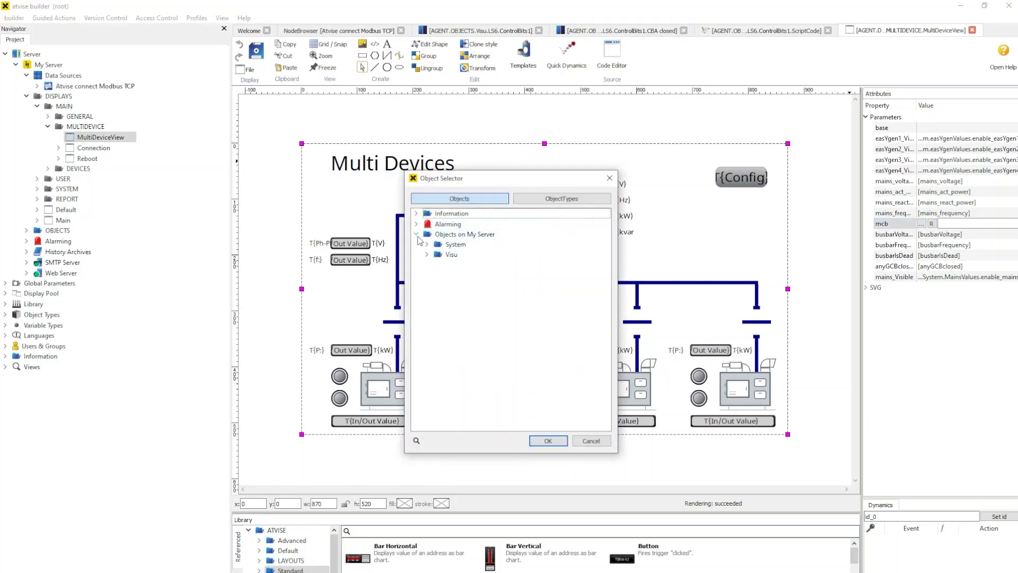
click(427, 254)
click(438, 275)
click(448, 284)
click(482, 297)
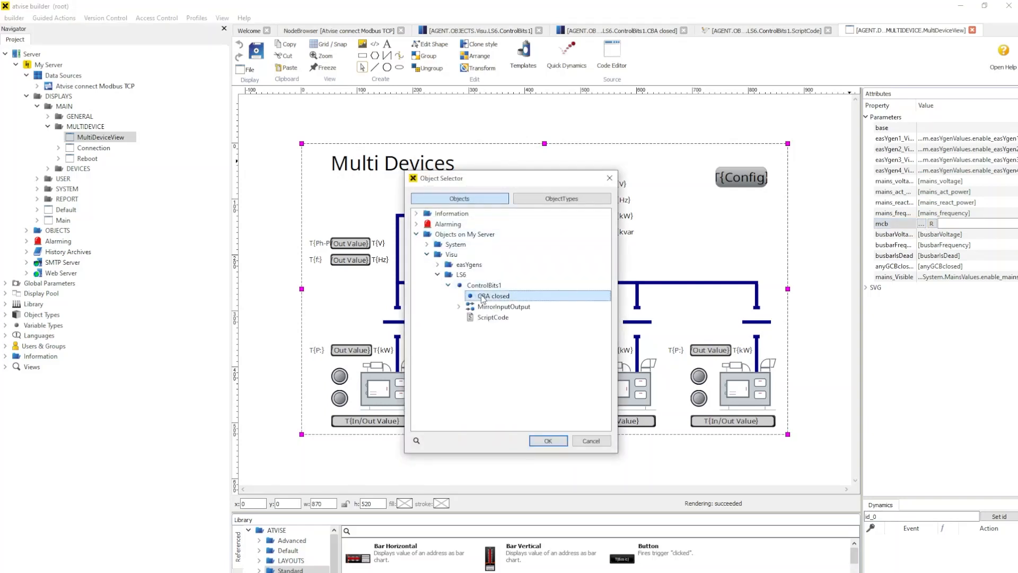
click(560, 442)
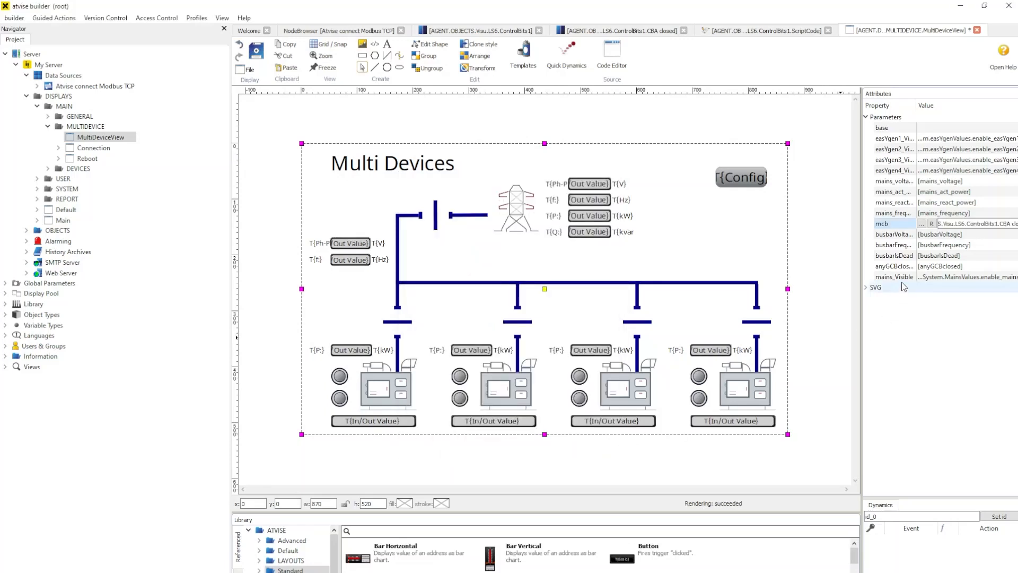
- Widen the attribute list so the full mcb address is readable, and save the MultiDeviceView display
click(878, 235)
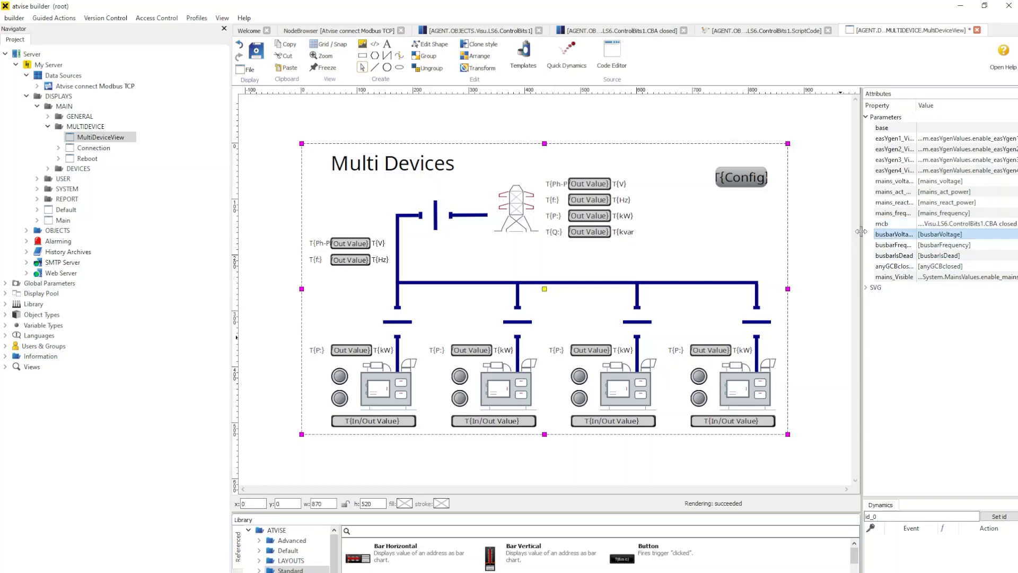
drag(861, 235, 790, 235)
click(835, 224)
click(835, 224)
click(835, 225)
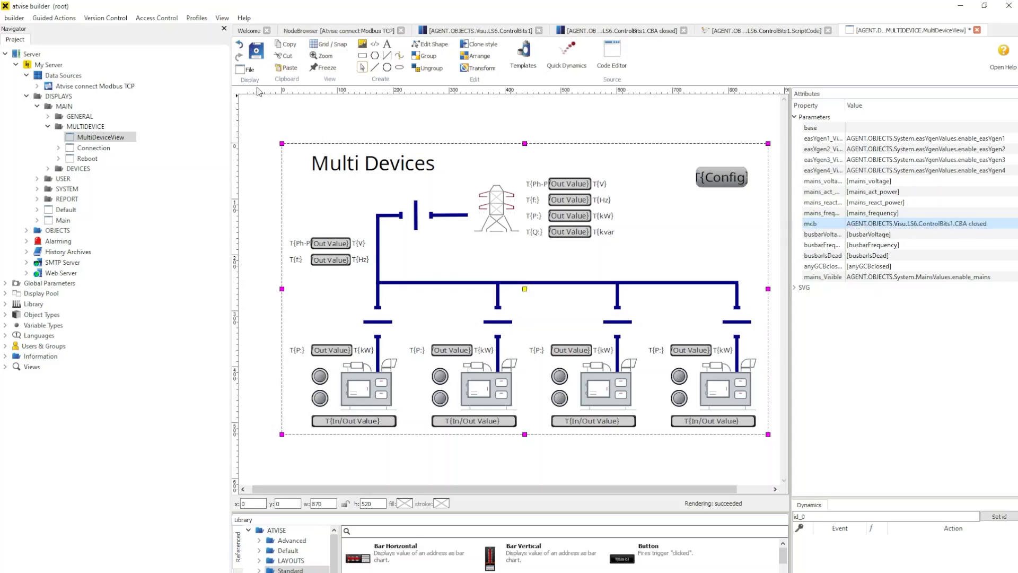
click(257, 55)
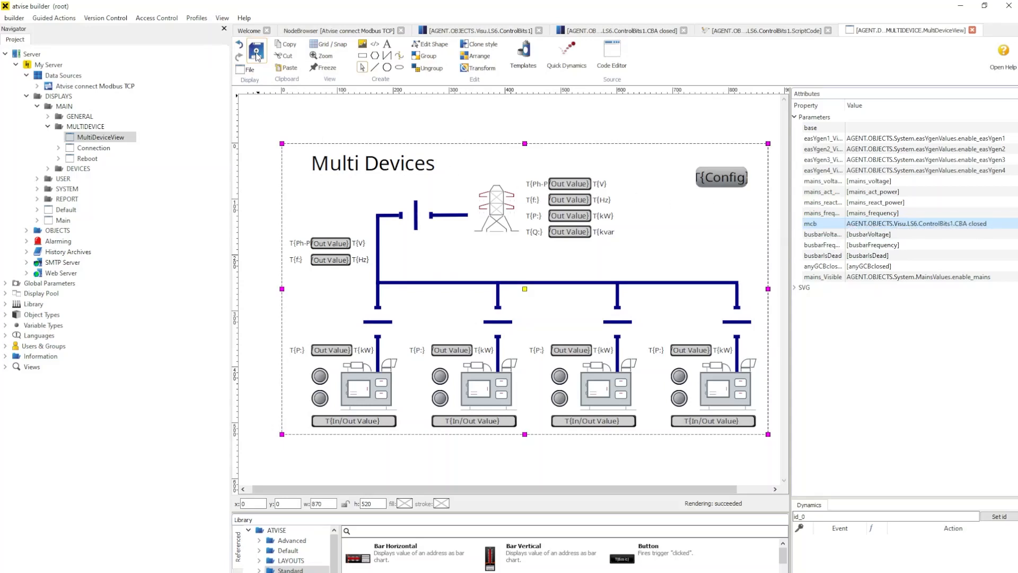